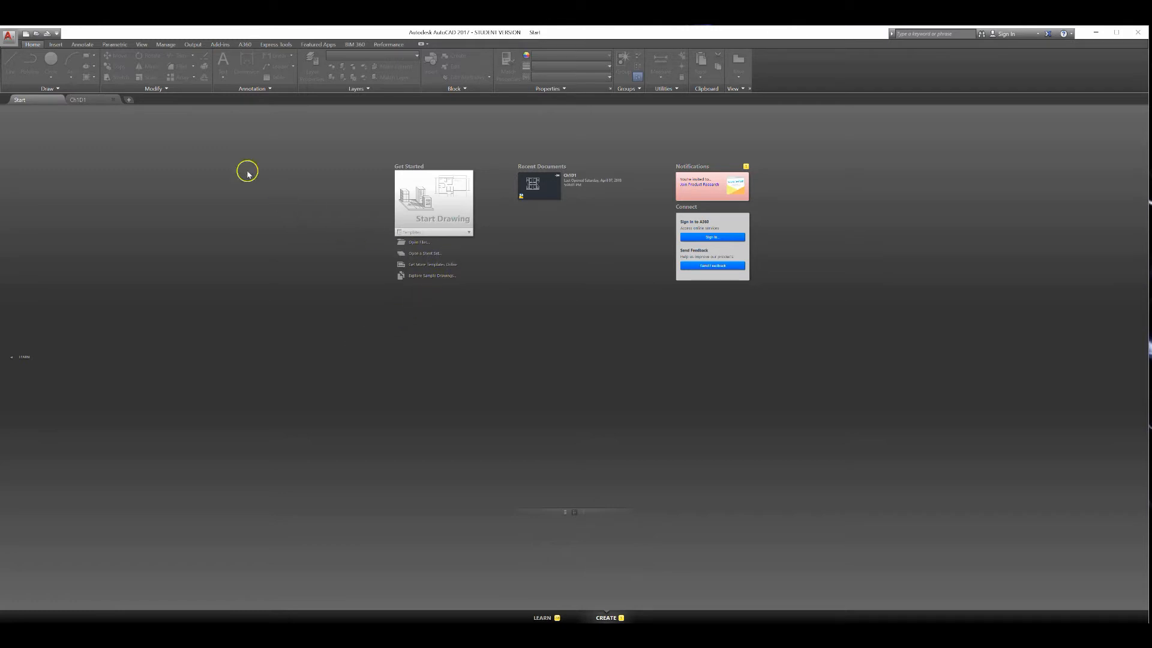
Start a new blank drawing from the Start tab
left_click(90, 99)
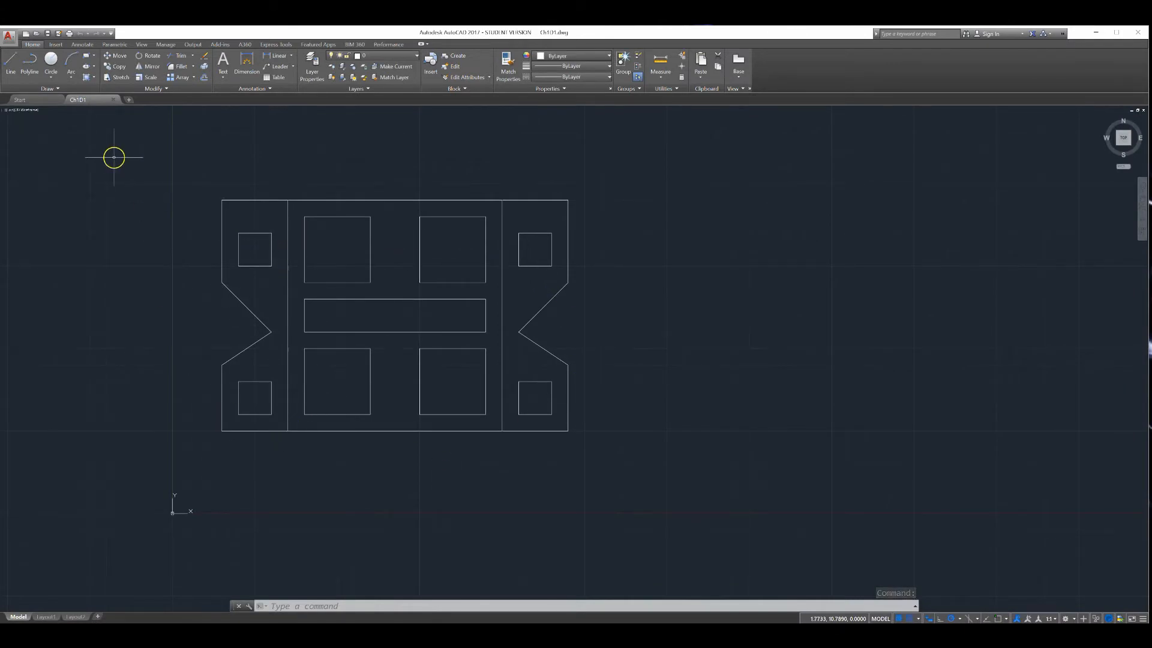
left_click(35, 100)
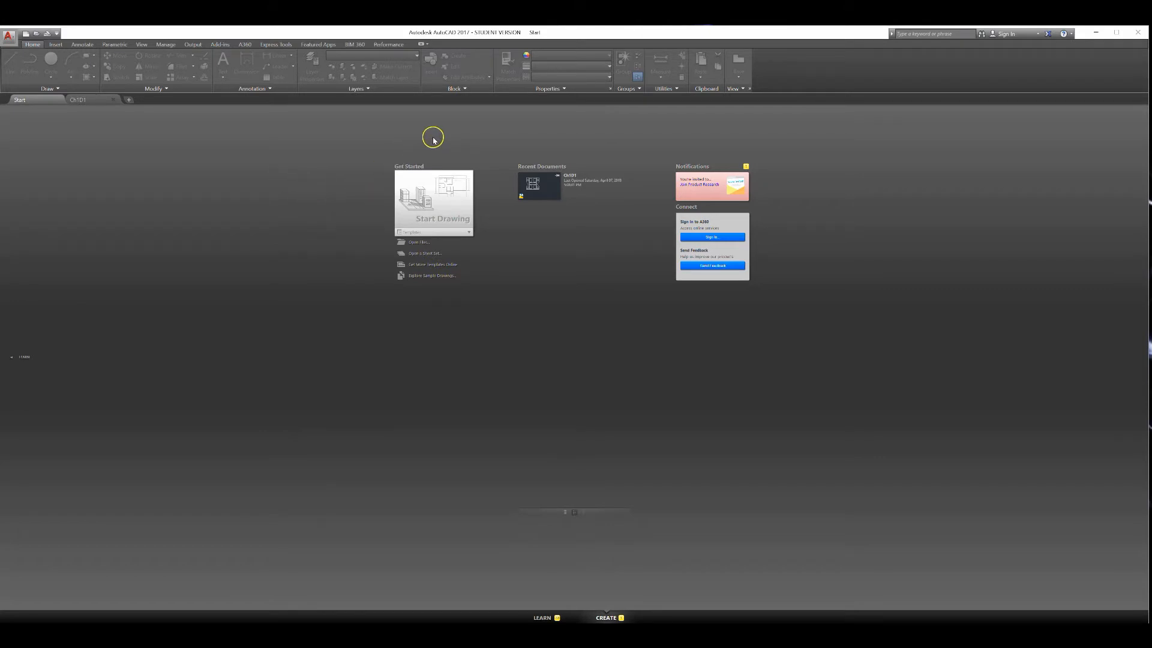
left_click(429, 205)
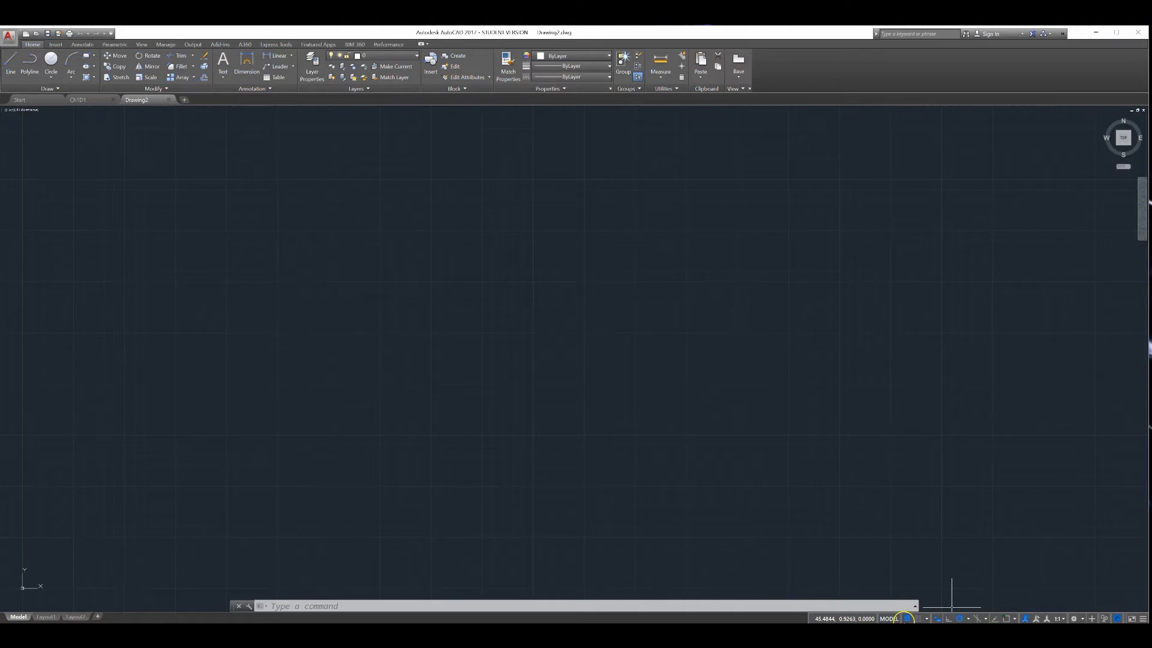
Toggle the grid display off and back on, then toggle snap mode
left_click(908, 619)
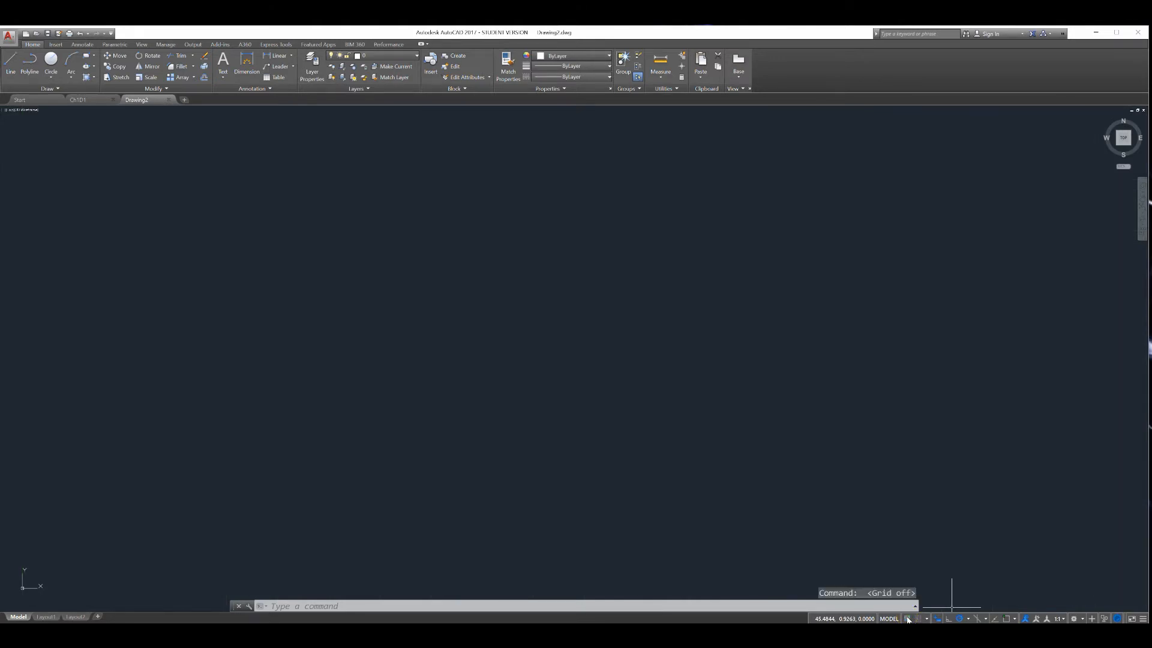
left_click(909, 619)
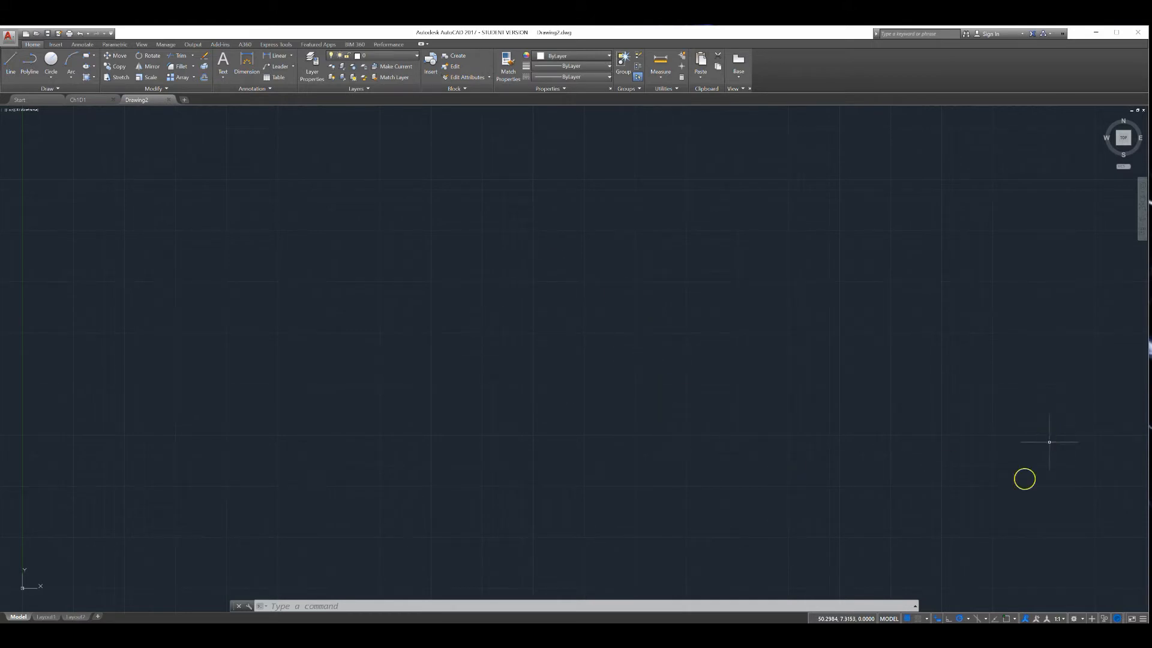
left_click(918, 618)
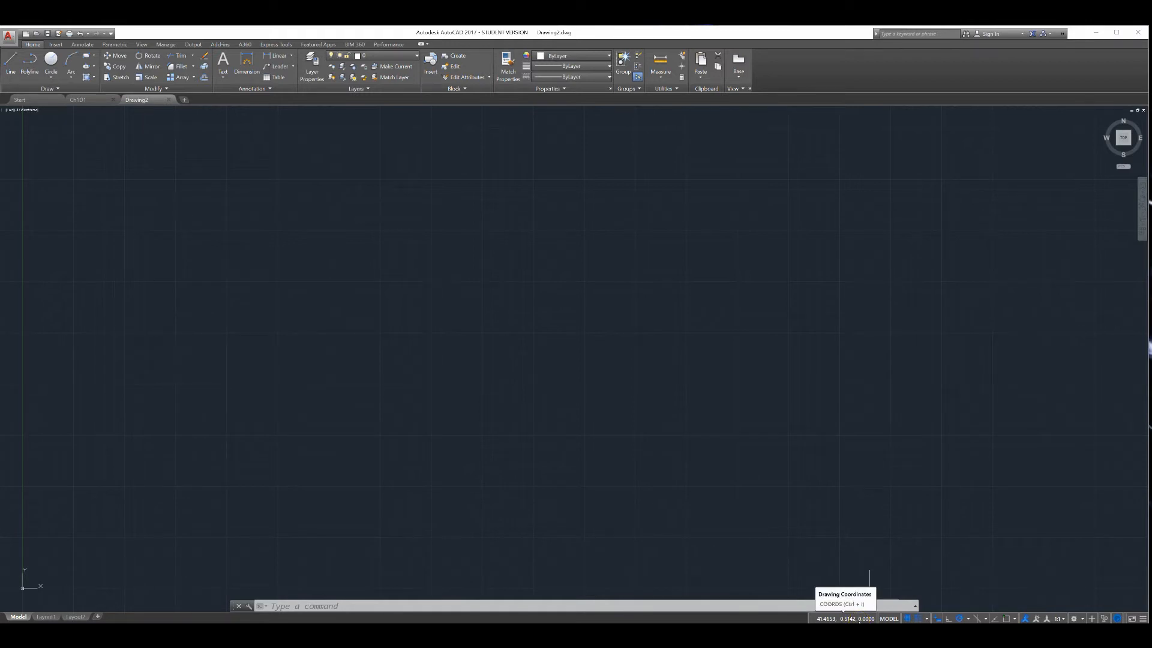
Toggle the coordinate display and ortho mode, and open the status bar customization menu
left_click(859, 620)
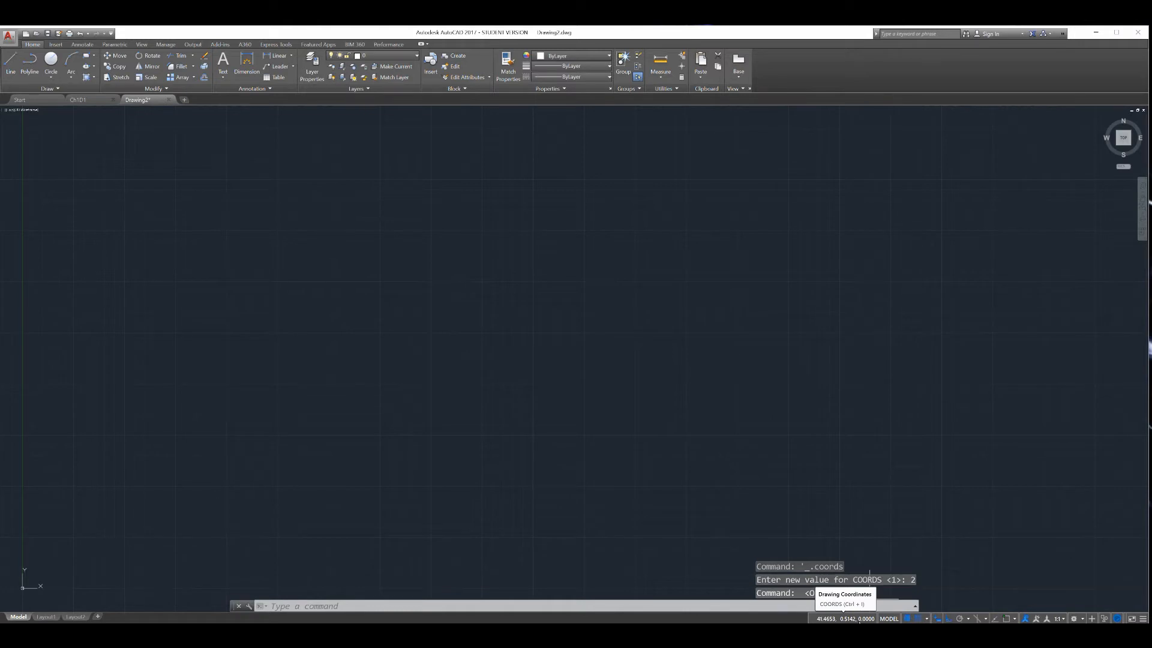
left_click(870, 546)
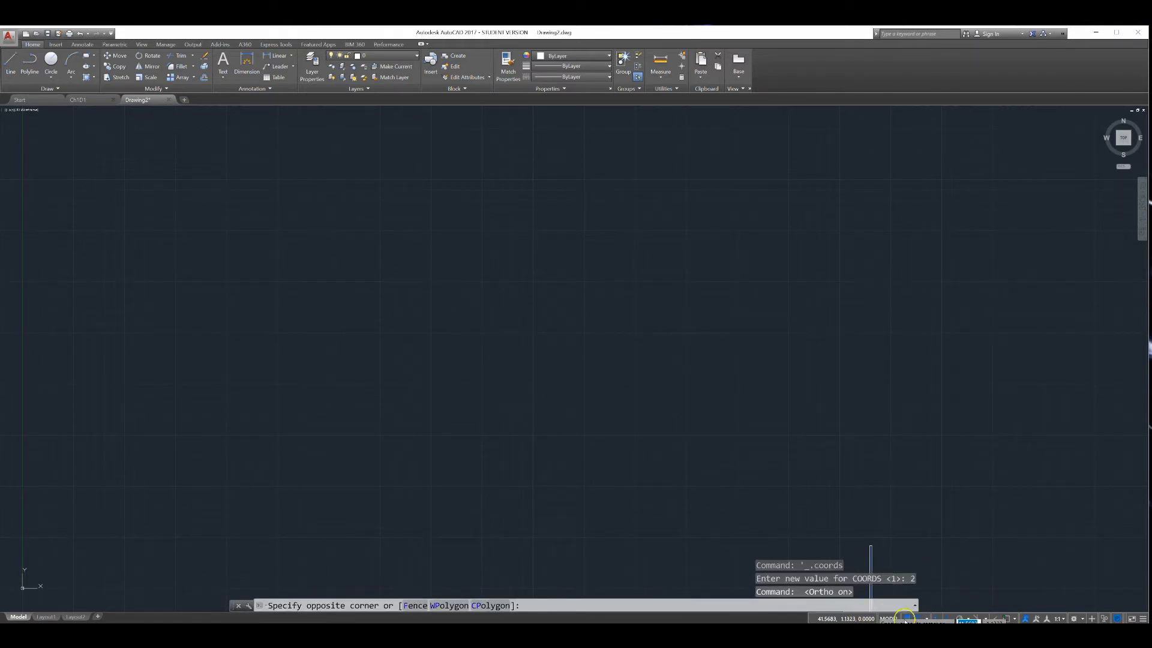
left_click(1081, 577)
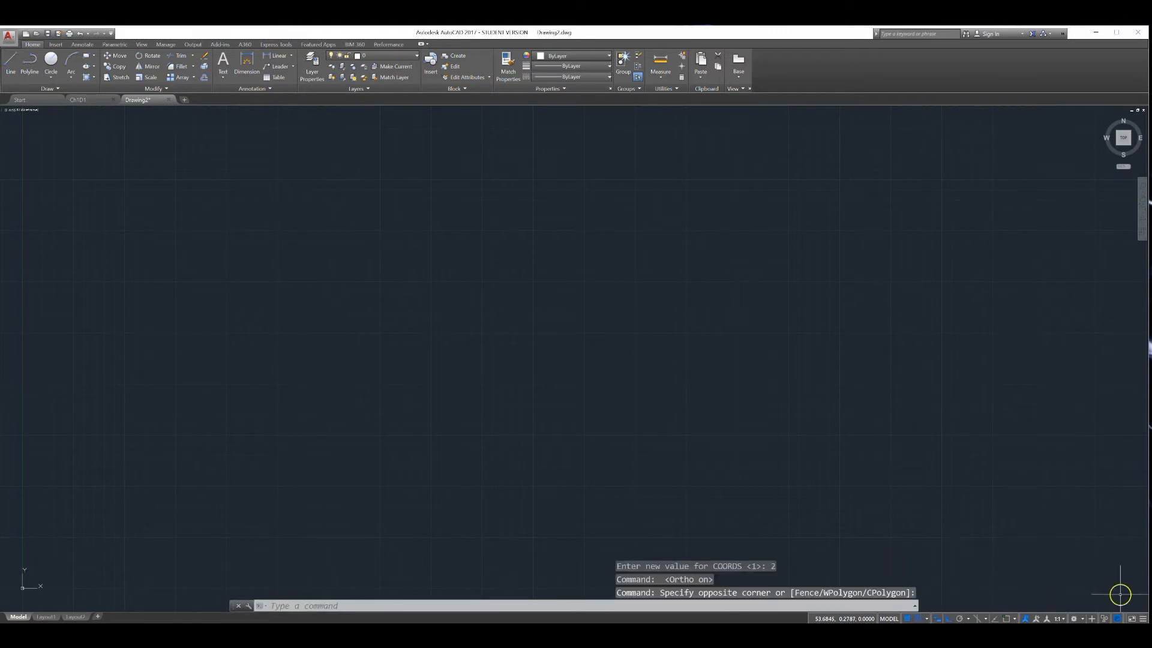
left_click(1144, 618)
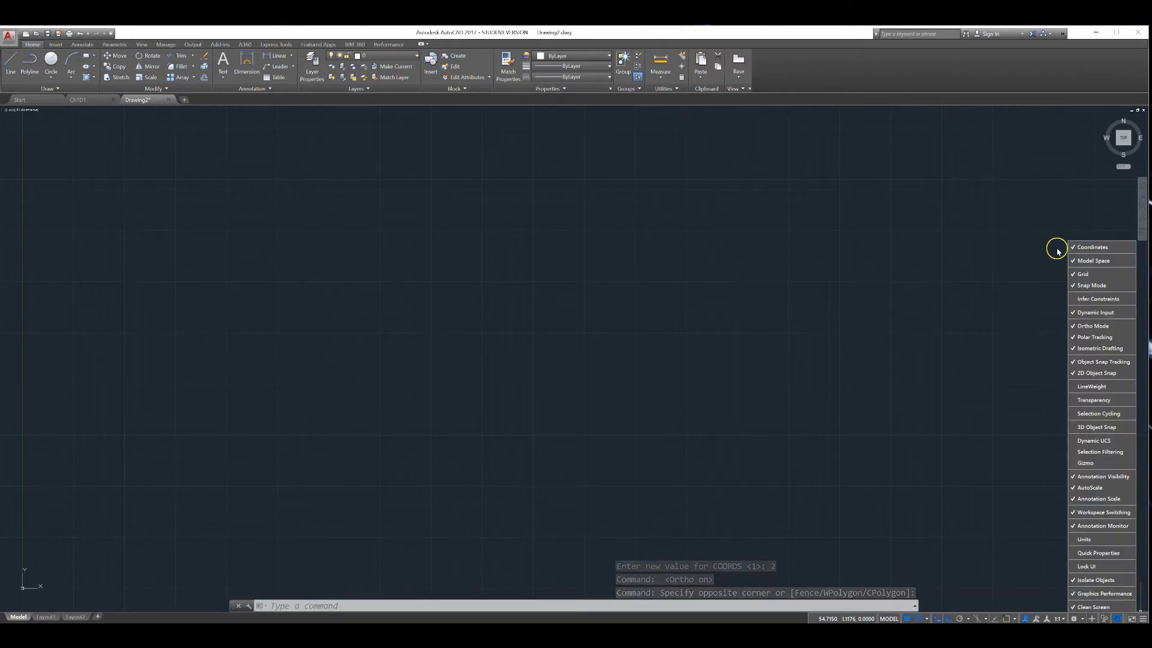
Turn the coordinate display off and back on
left_click(847, 619)
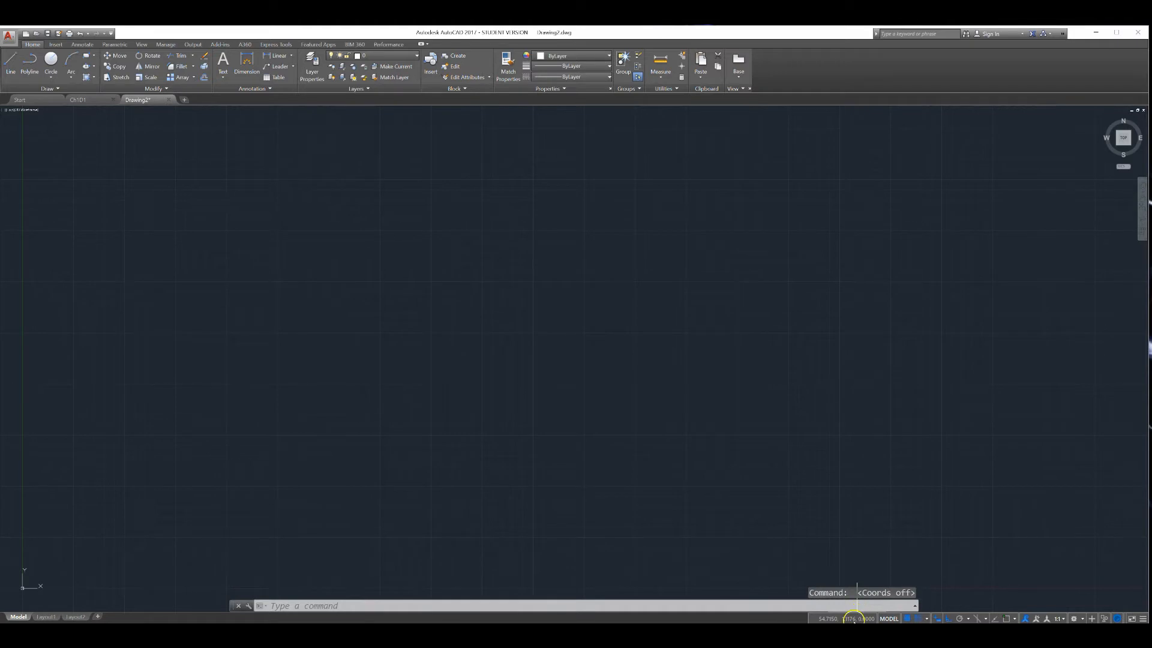
left_click(875, 581)
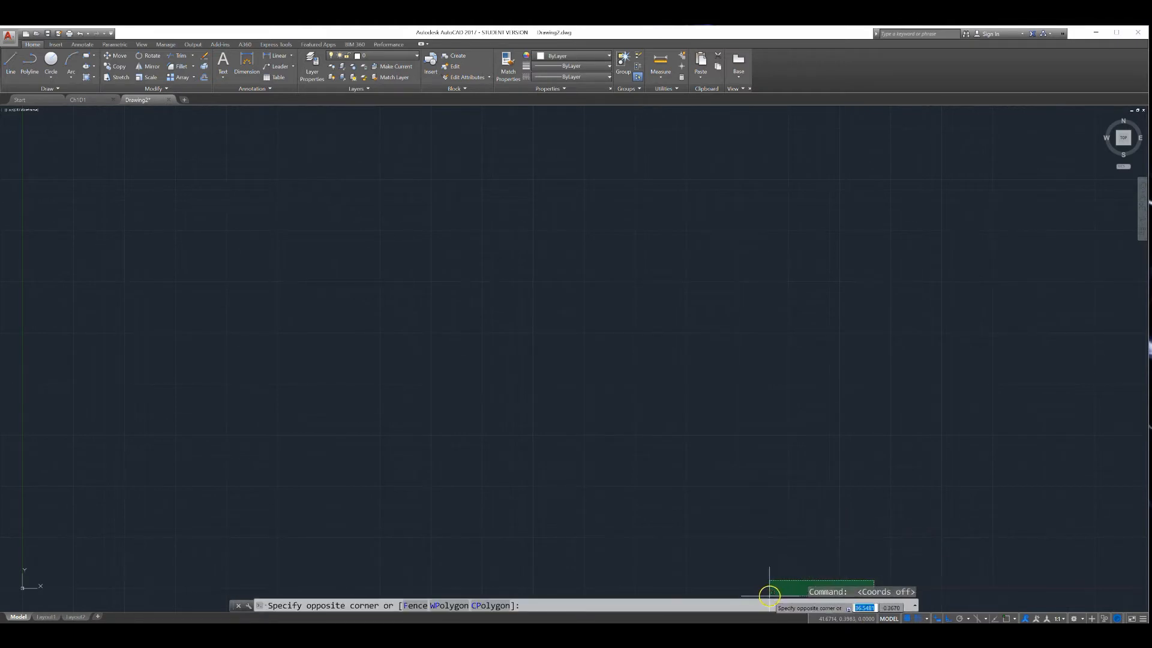
left_click(712, 451)
left_click(859, 618)
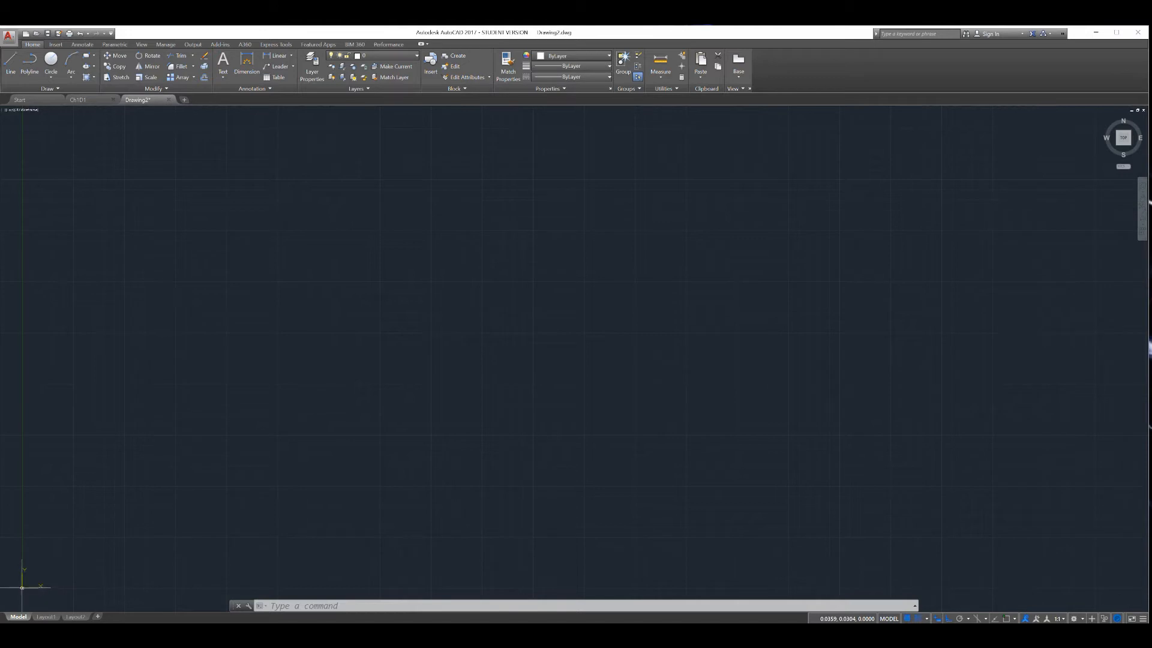
Rotate the view to different faces and corners with the ViewCube
left_click(18, 591)
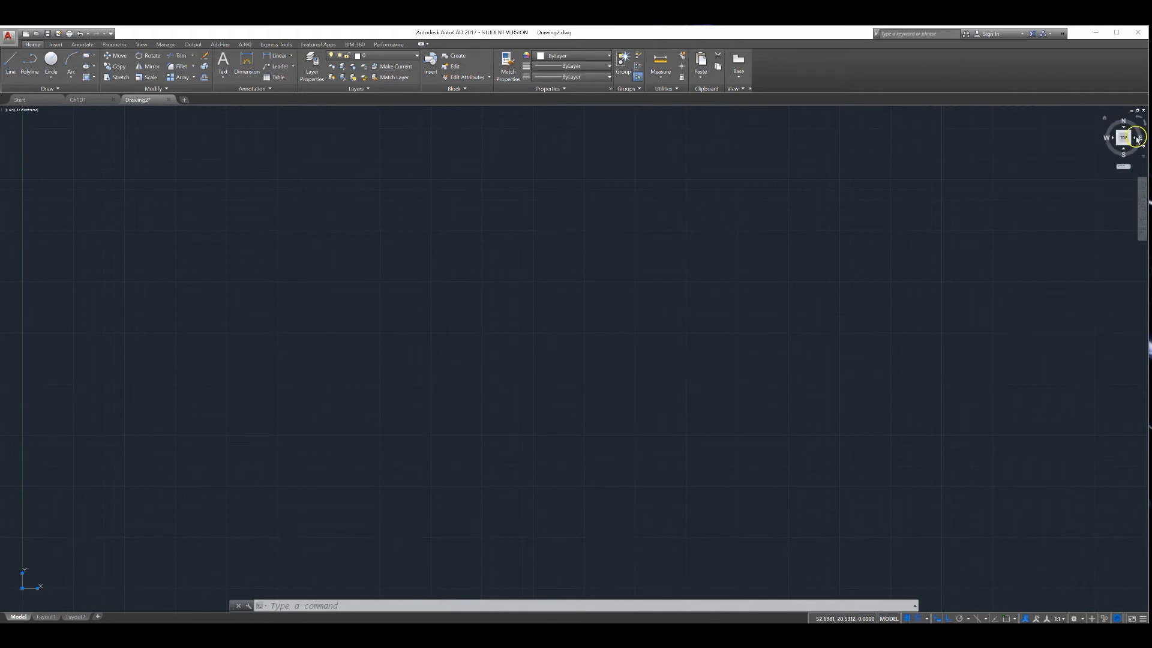
left_click(1137, 139)
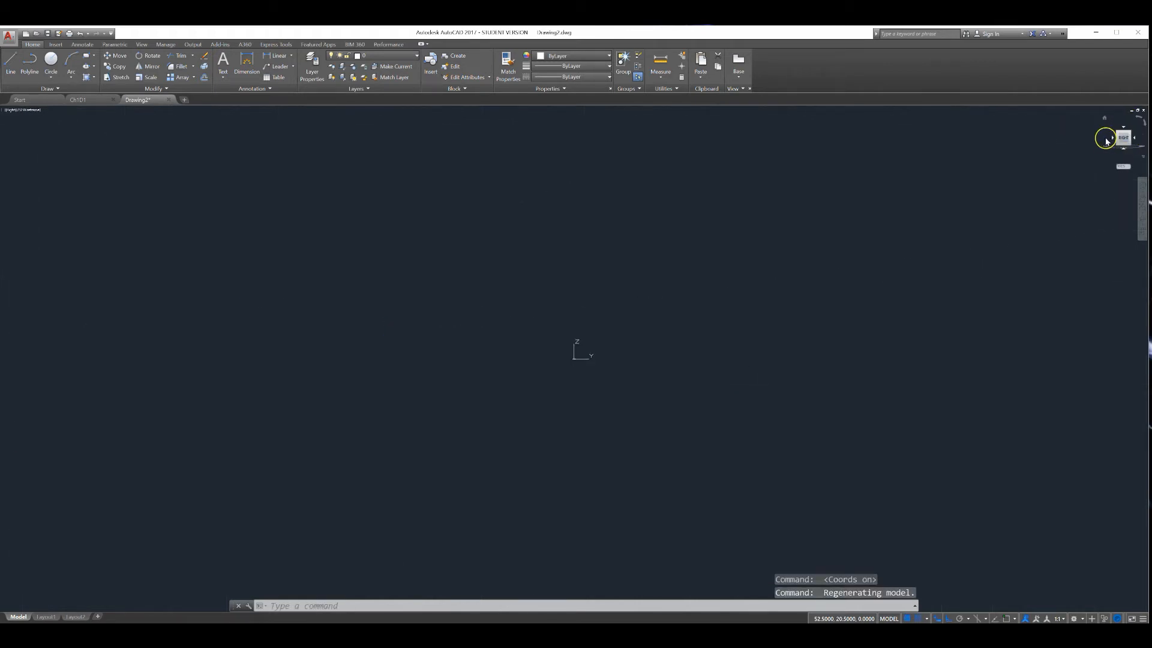
left_click(1112, 138)
left_click(1118, 146)
left_click(1124, 154)
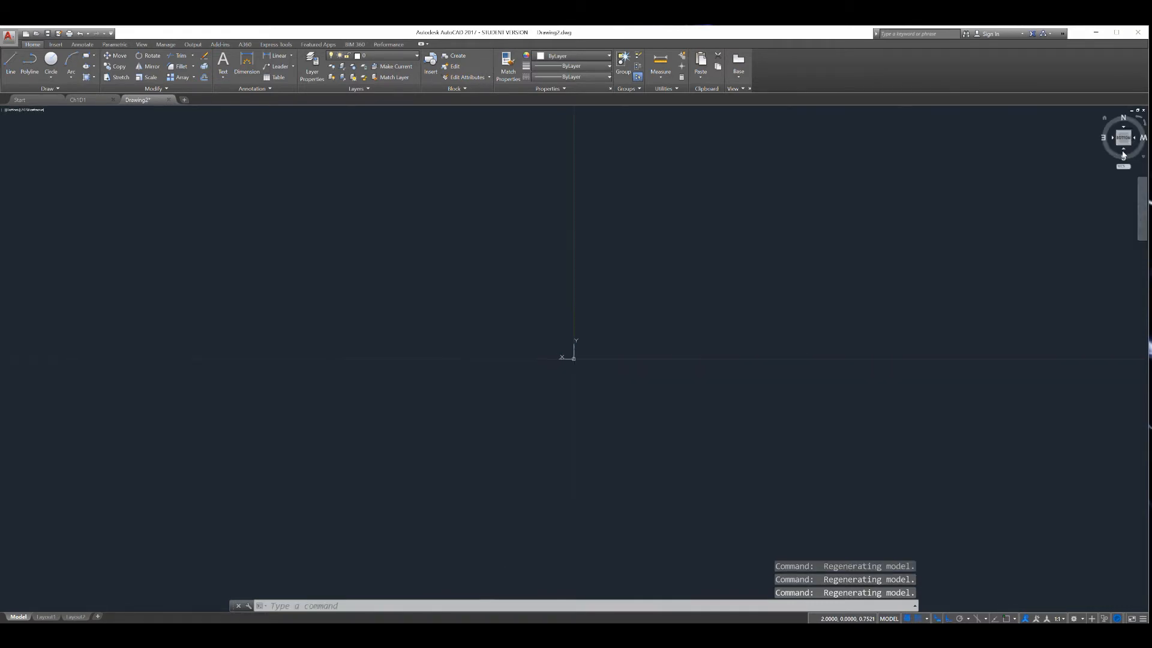
left_click(1139, 139)
left_click(1145, 136)
left_click(1119, 152)
left_click(1125, 127)
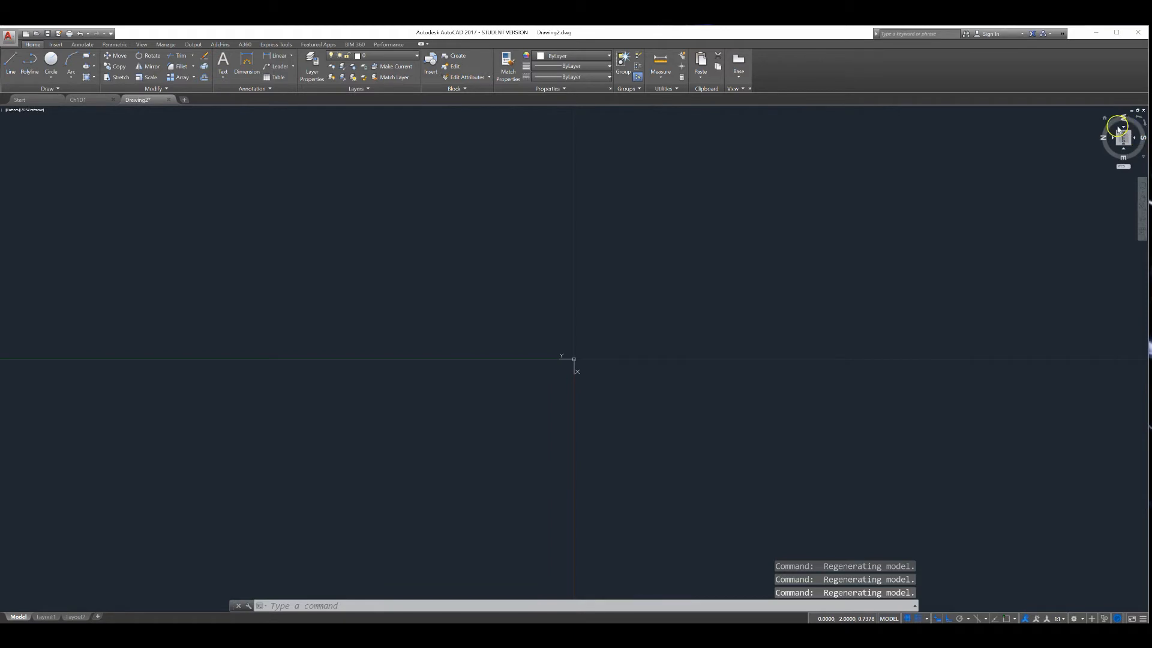
left_click(1127, 153)
left_click(1133, 126)
left_click(1104, 119)
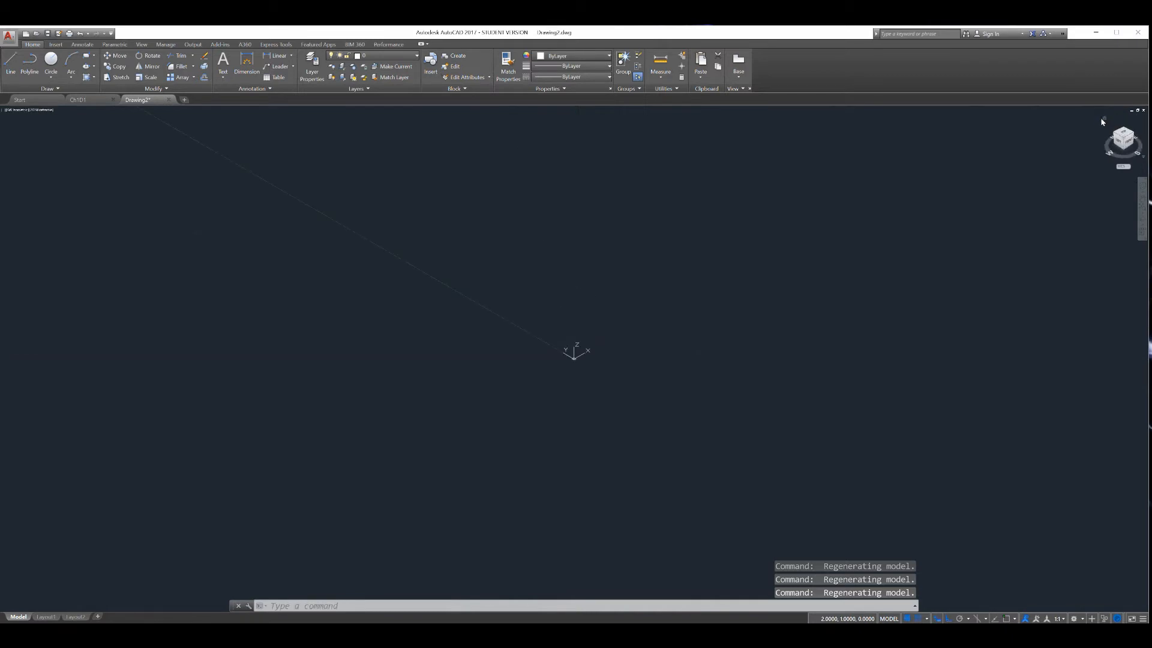
Explore the ViewCube shortcut menu and orientations, returning to the top view
left_click(1138, 154)
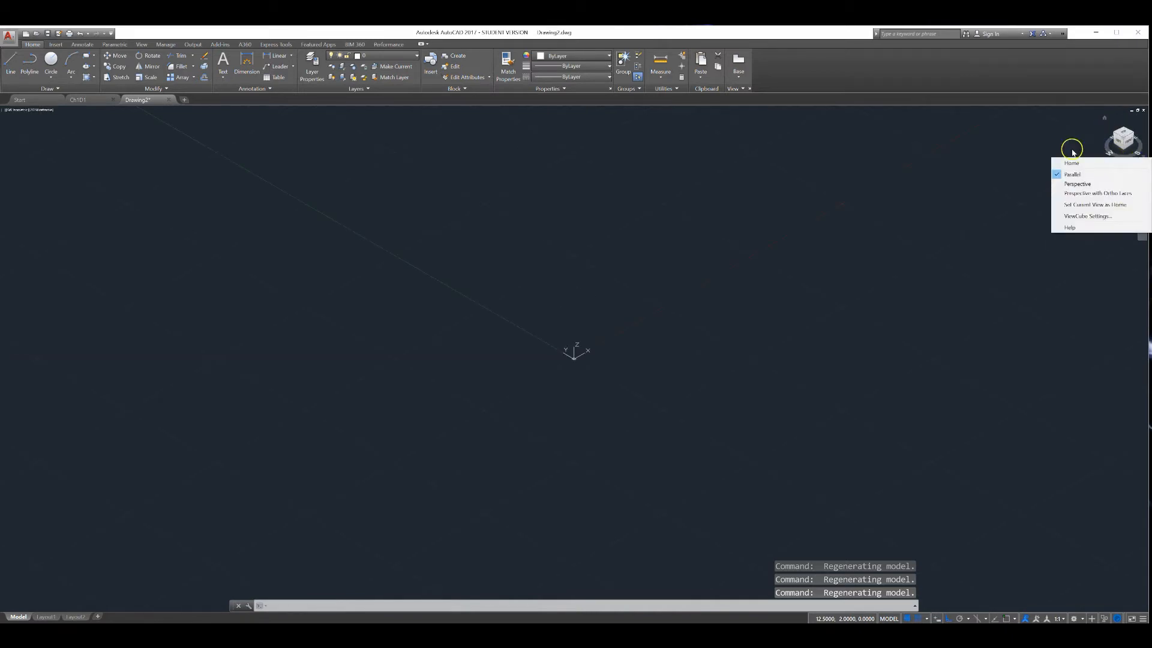
left_click(1074, 153)
left_click(1128, 145)
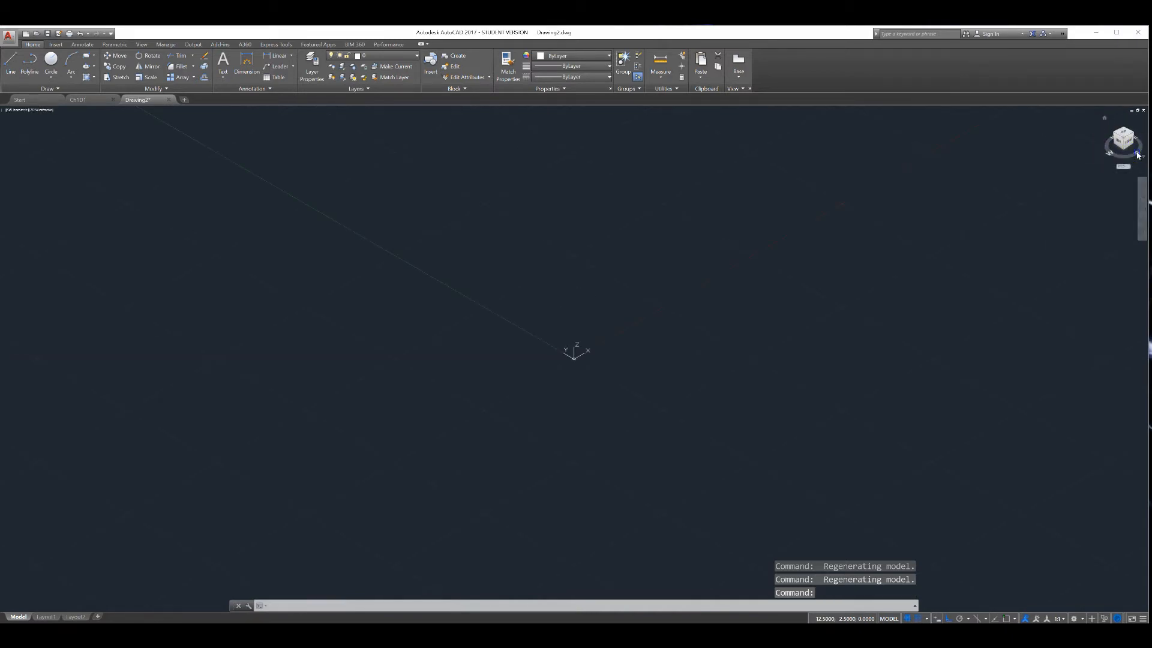
left_click(1125, 151)
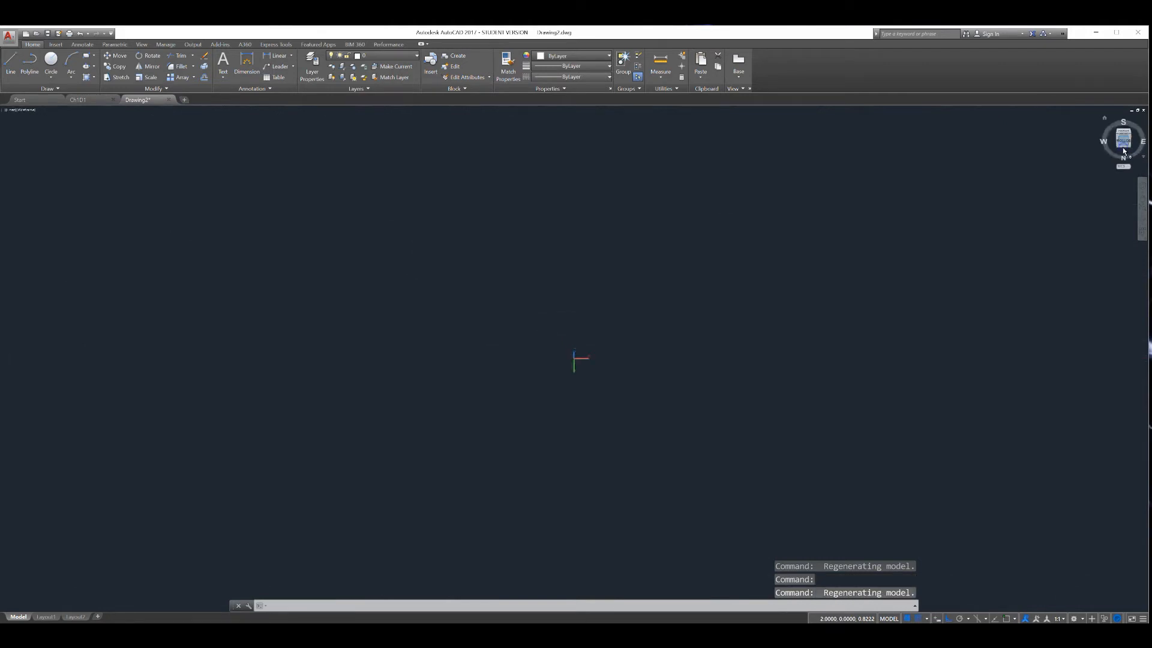
left_click(1125, 155)
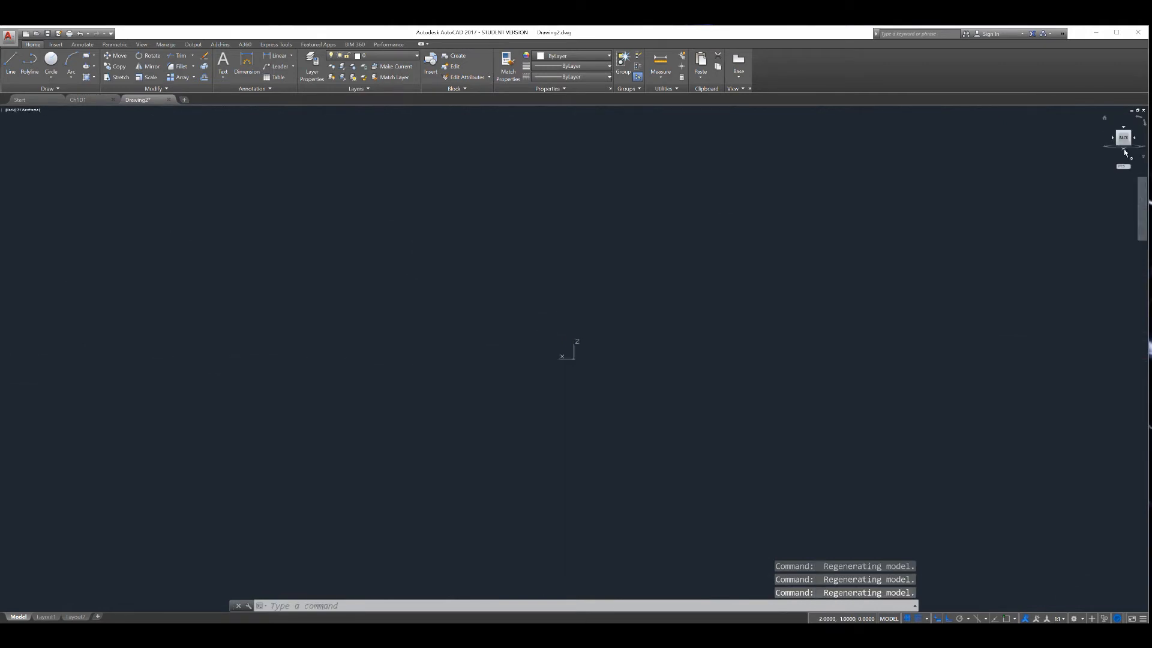
left_click(1125, 150)
left_click(1125, 151)
left_click(1125, 151)
left_click(1125, 126)
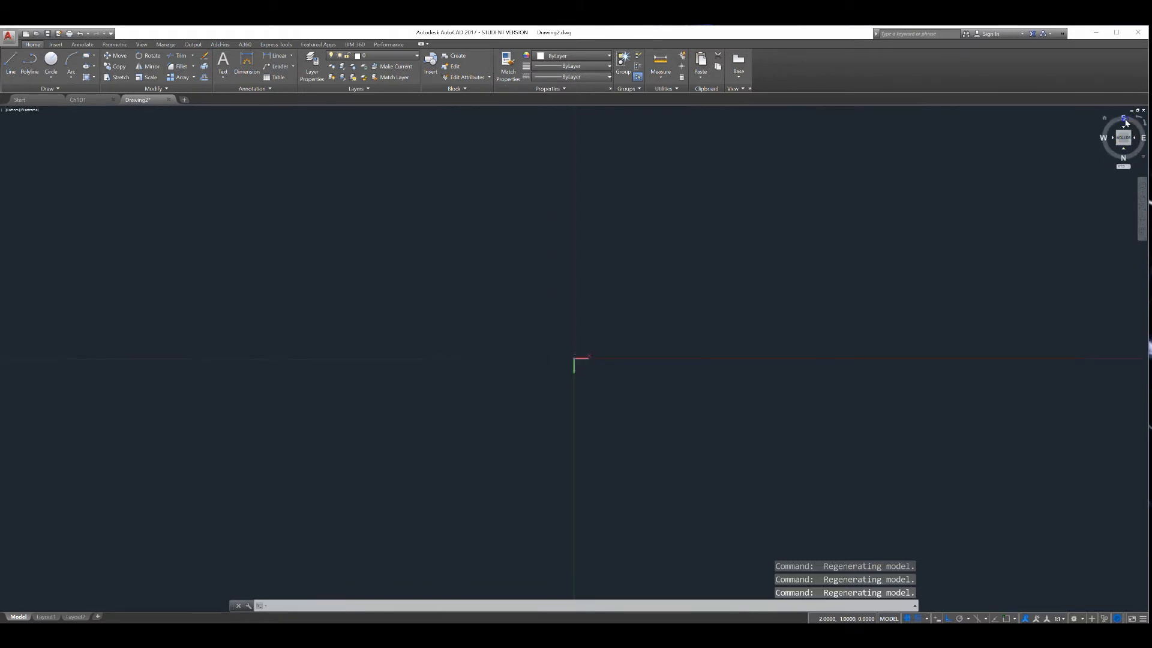
left_click(1124, 127)
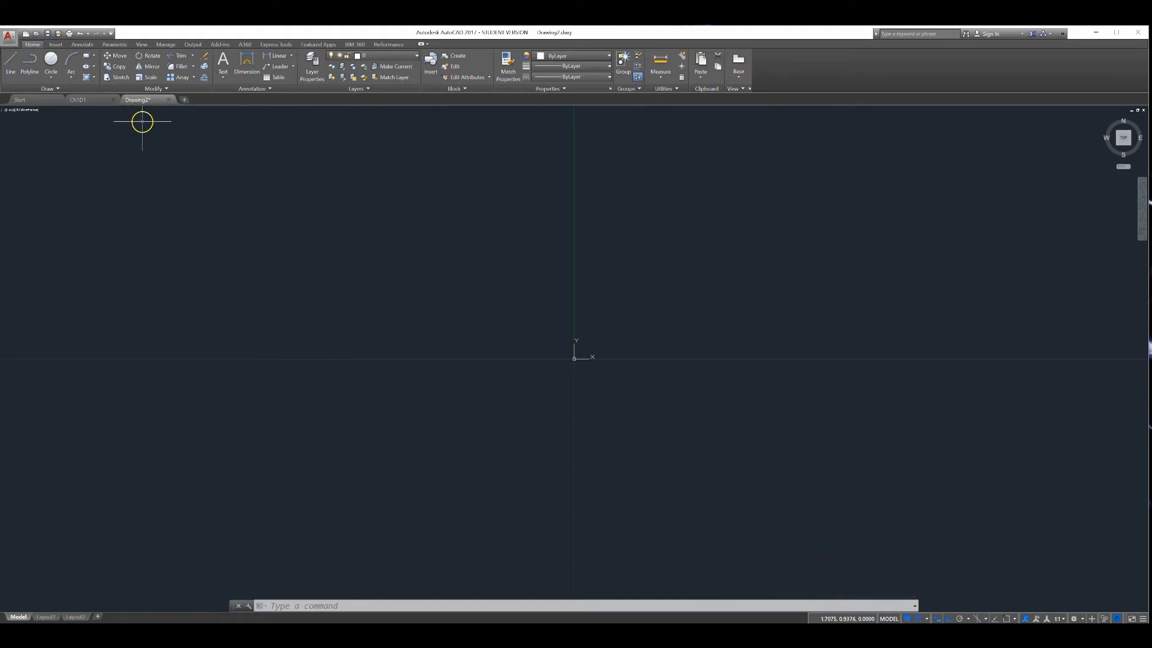
Switch to the CH1D1 drawing and back to Drawing2
left_click(82, 101)
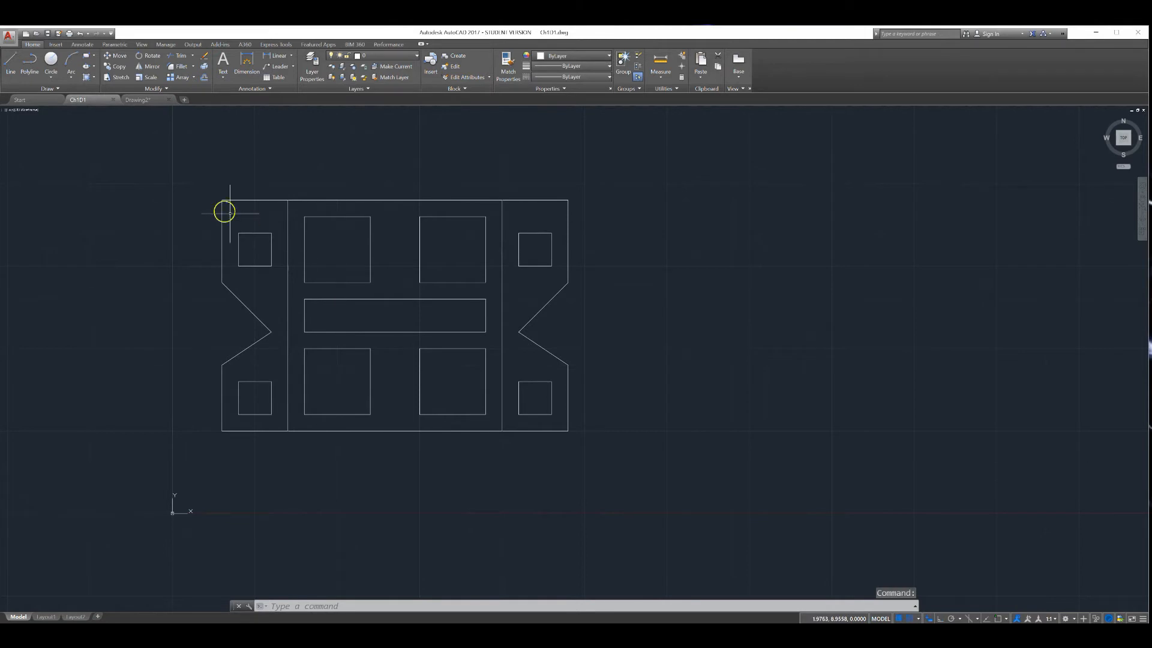
mouse_move(144, 104)
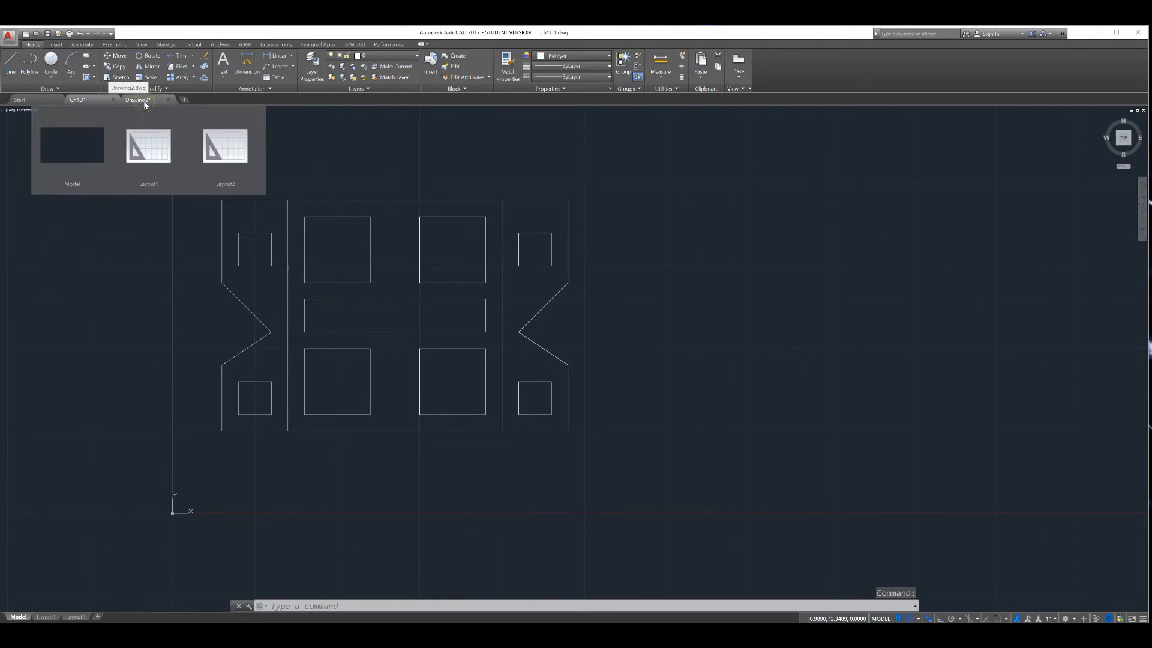
left_click(145, 103)
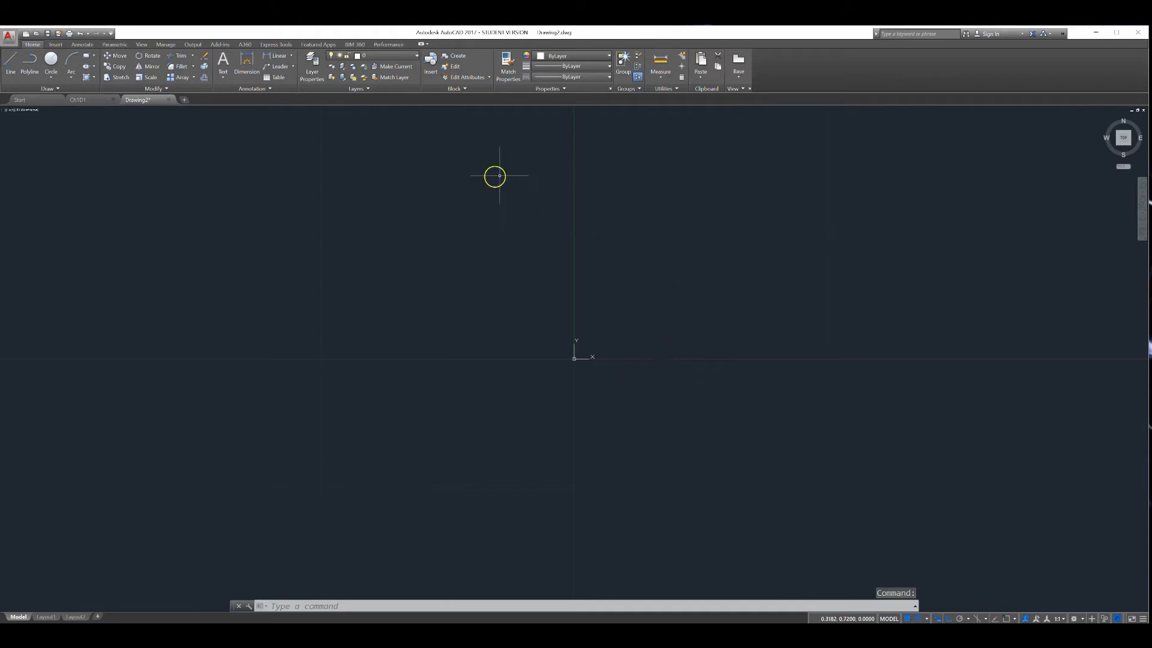
Pan and zoom around Drawing2 using the shortcut menu's Pan command, then exit it
right_click(645, 201)
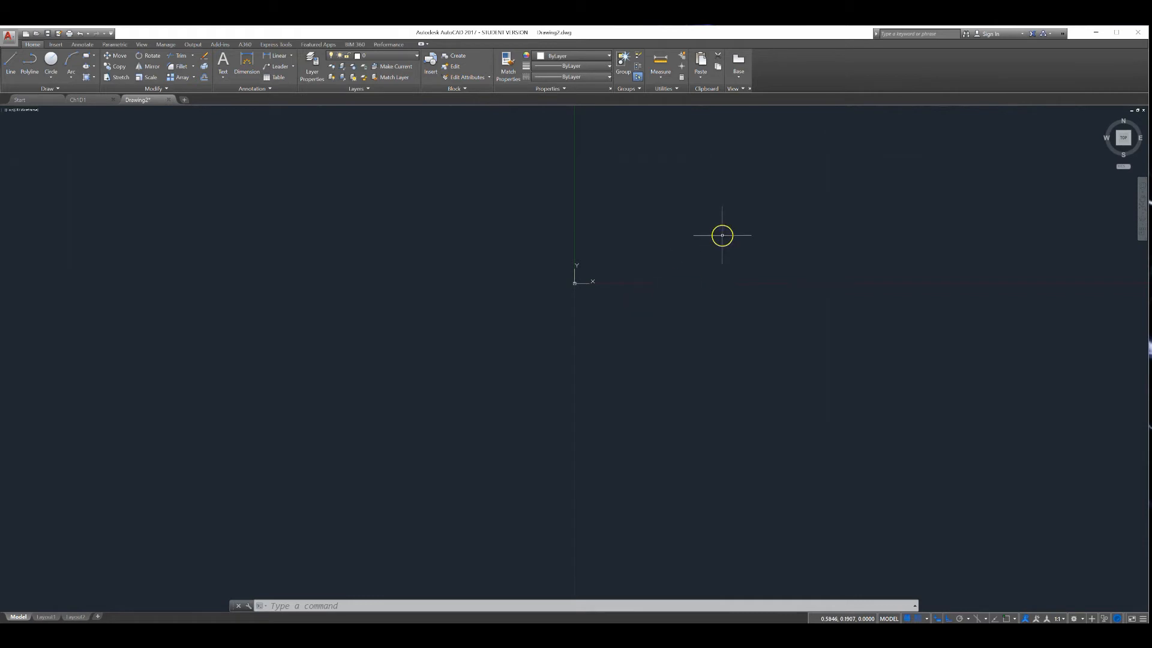
right_click(733, 208)
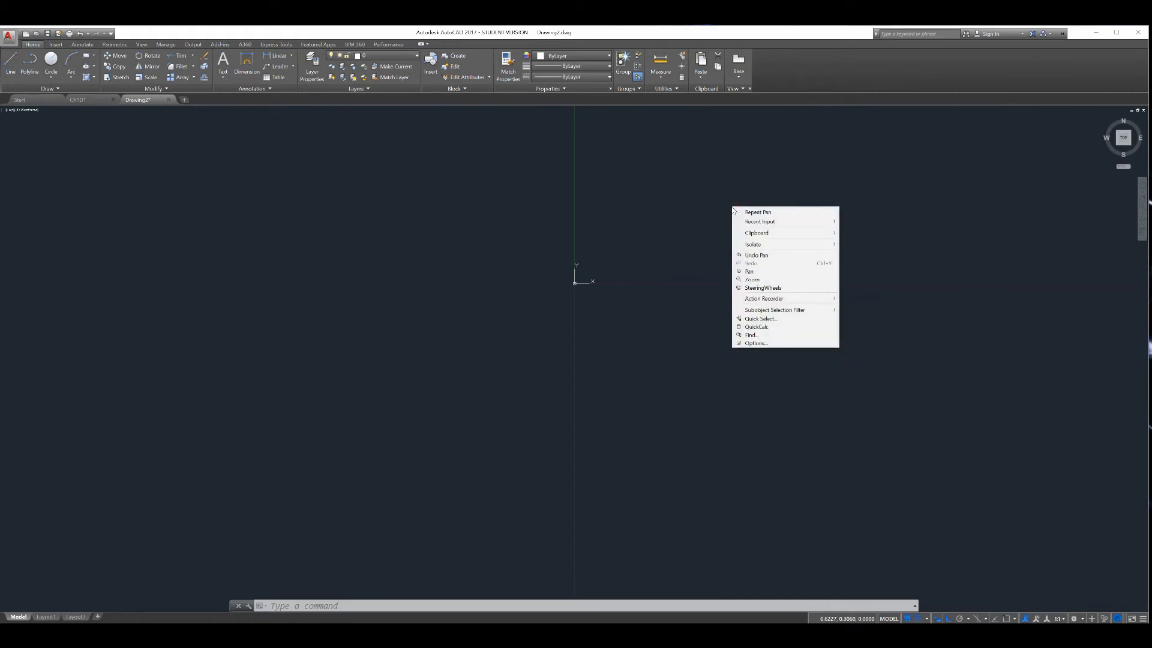
left_click(750, 271)
left_click_drag(755, 193, 399, 486)
mouse_move(529, 419)
left_mouse_down()
mouse_move(524, 391)
mouse_move(537, 377)
mouse_move(452, 386)
mouse_move(561, 463)
mouse_move(531, 336)
left_mouse_up()
scroll(540, 376, "down", 2)
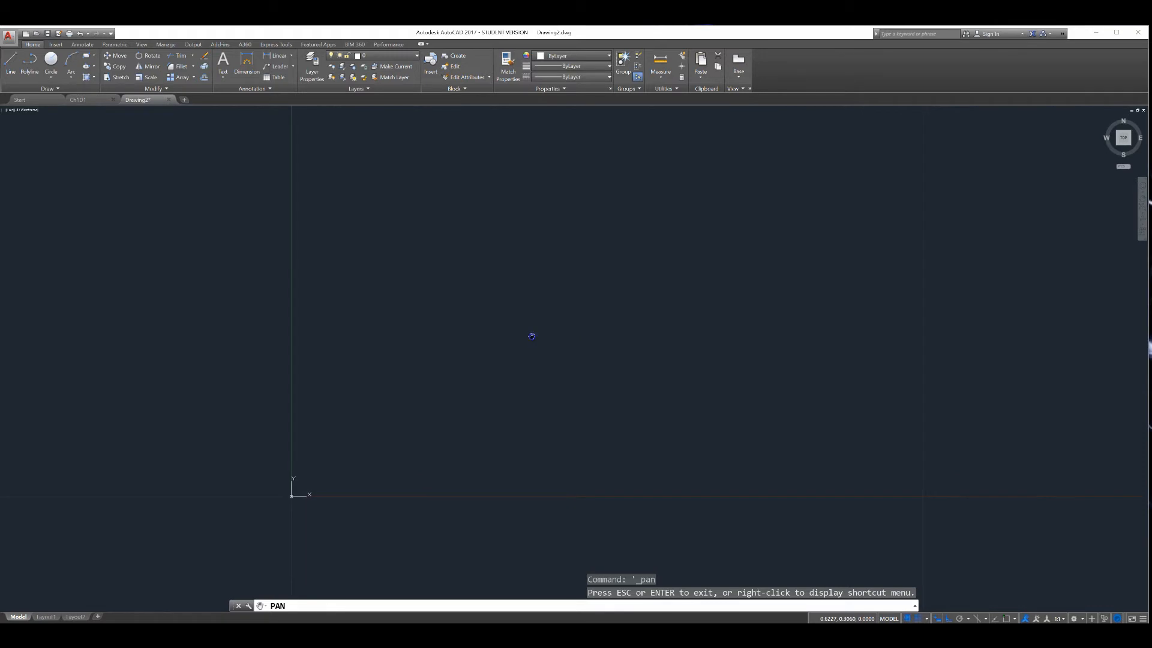
key("Escape")
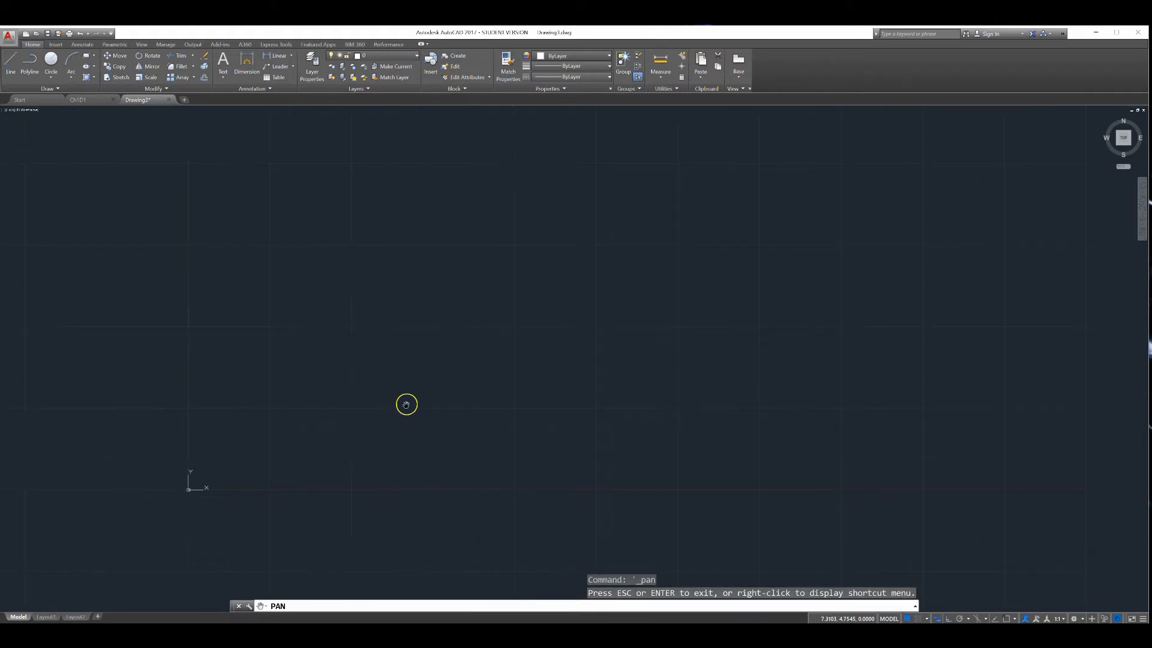
Switch back and forth between the CH1D1 and Drawing2 tabs
left_click(94, 101)
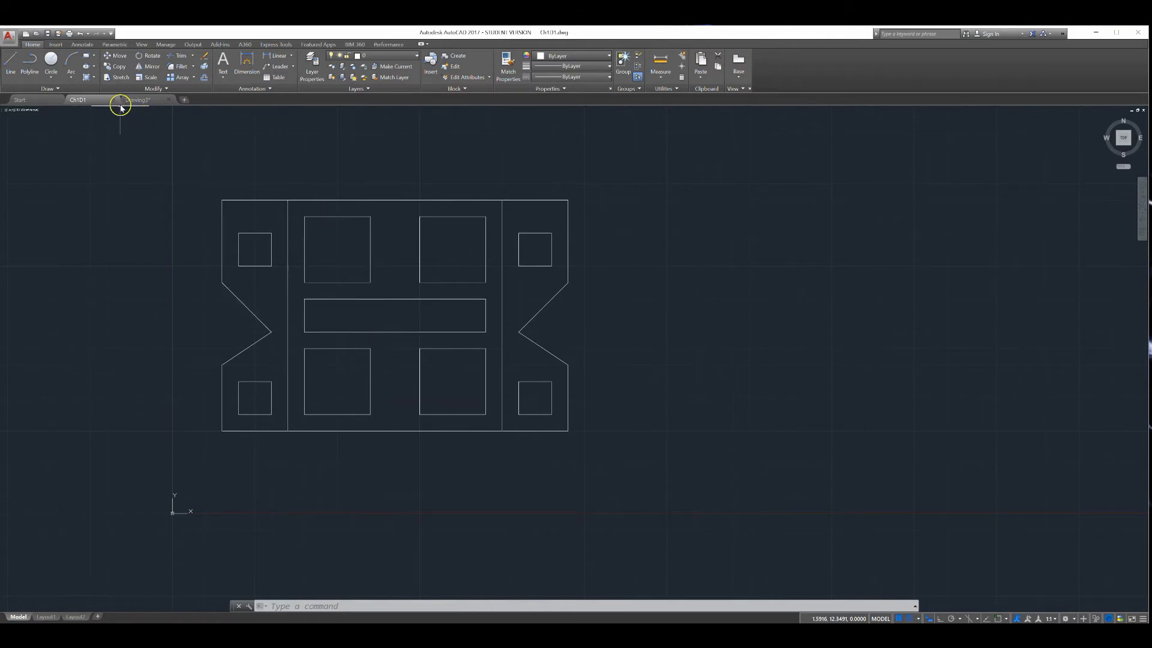
left_click(138, 100)
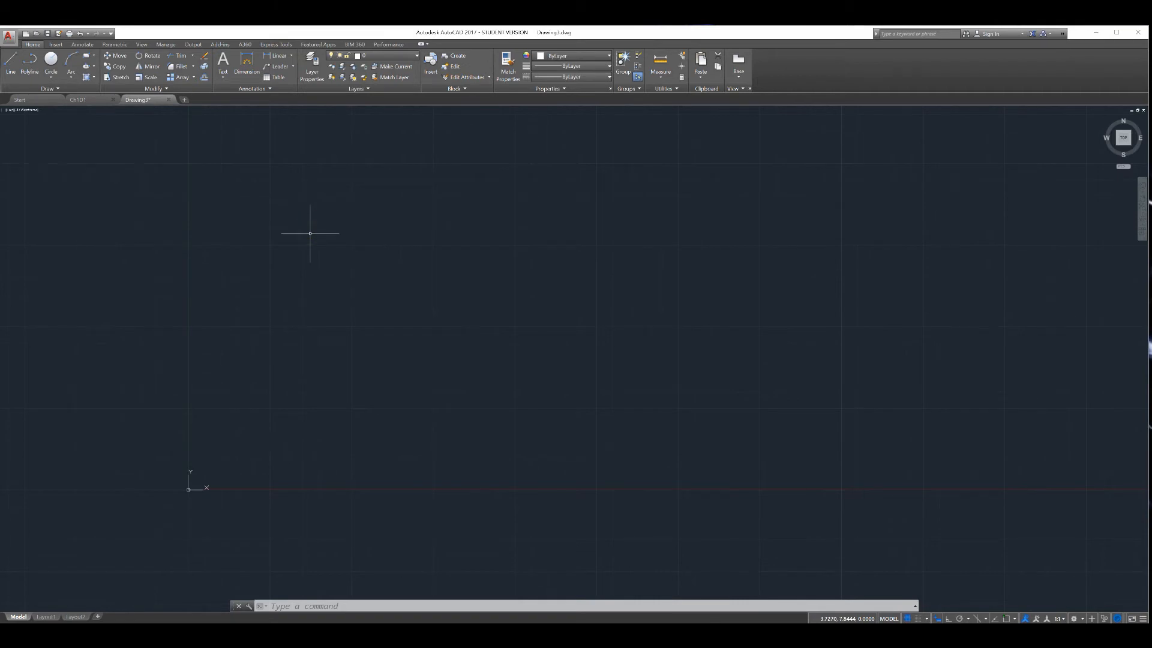
left_click(99, 100)
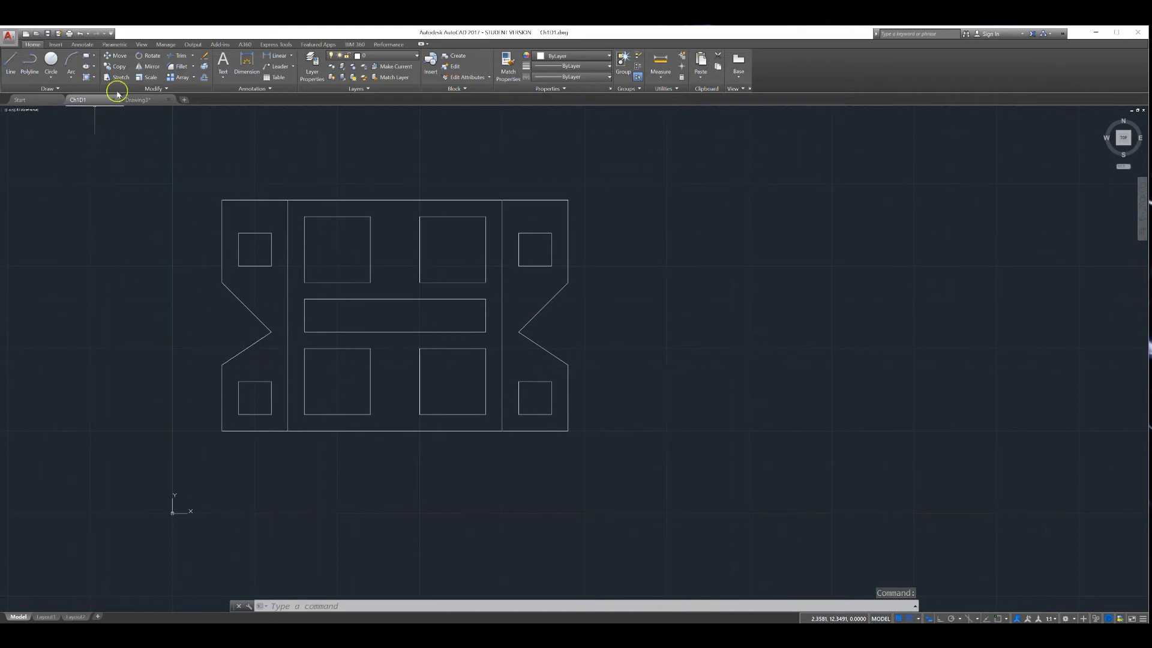
left_click(147, 100)
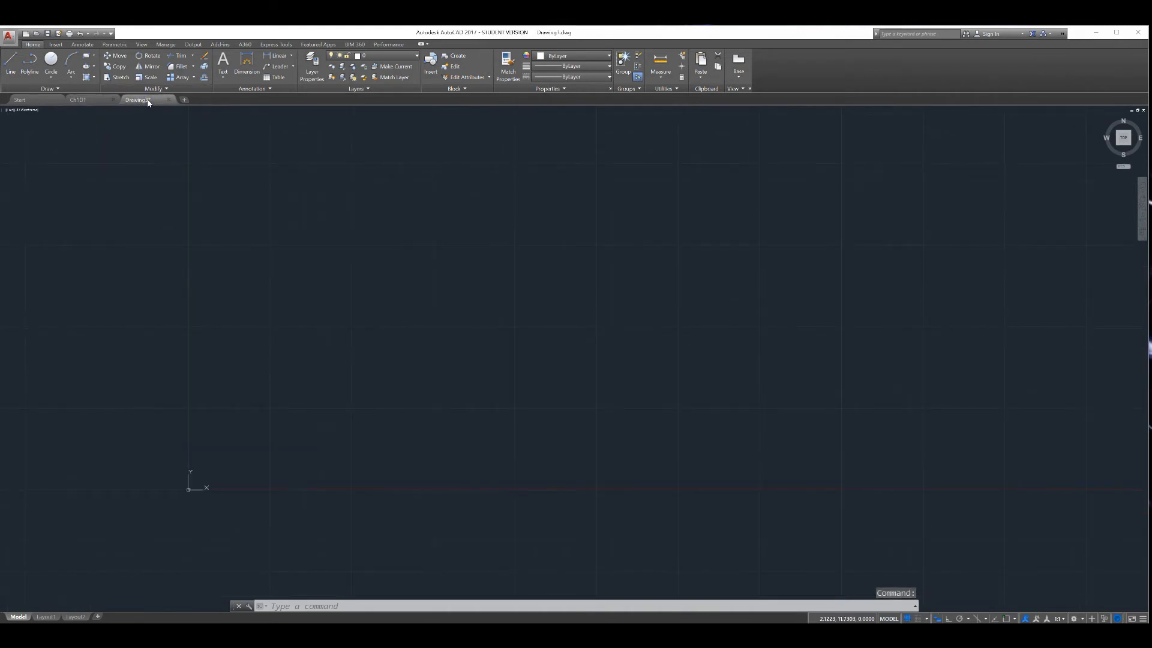
Open the CH1D1 drawing tab and return to Drawing2
left_click(89, 99)
left_click(156, 101)
Turn on snap and draw a closed outline with Line: a rectangle with V-shaped notches in both side edges
left_click(10, 63)
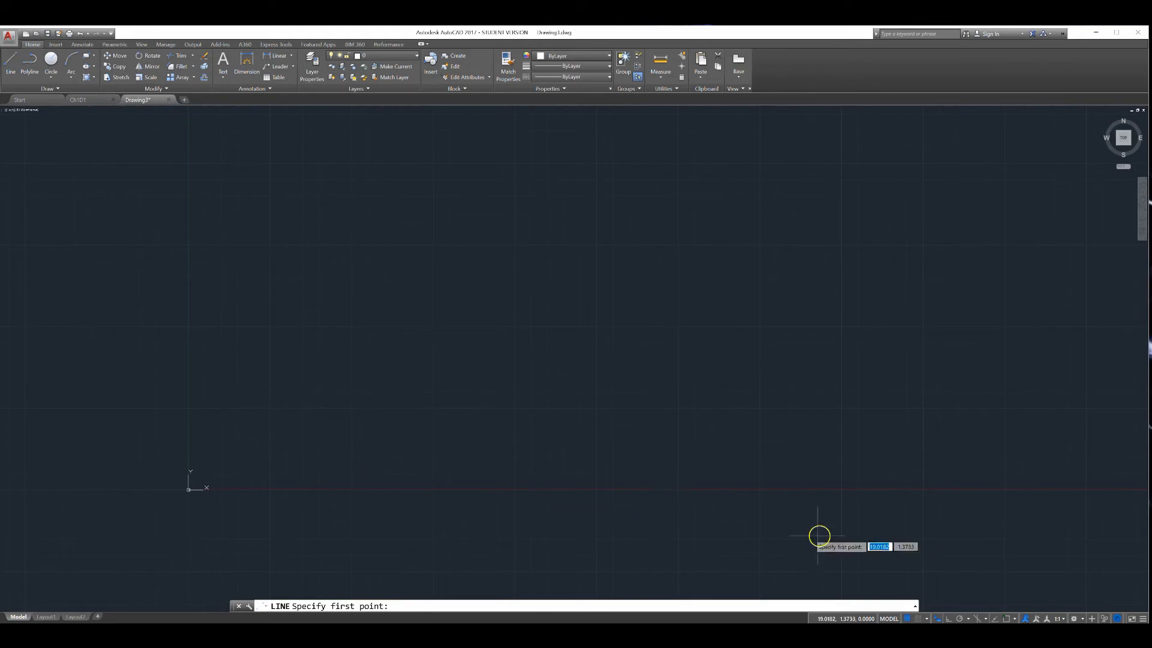
left_click(918, 619)
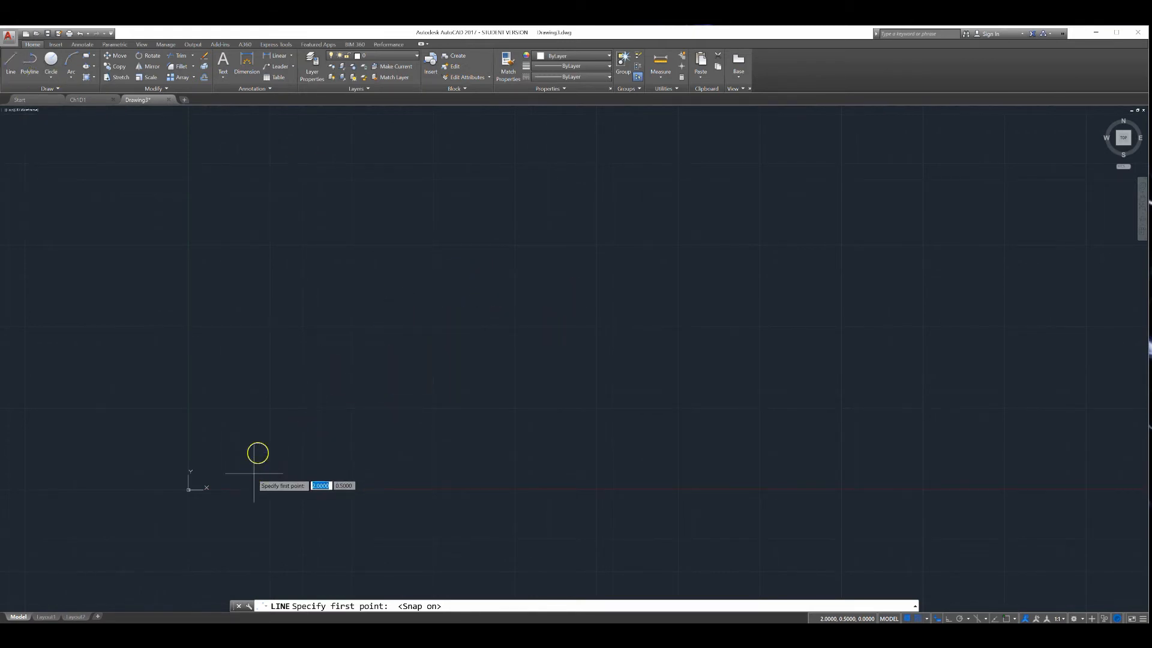
left_click(270, 409)
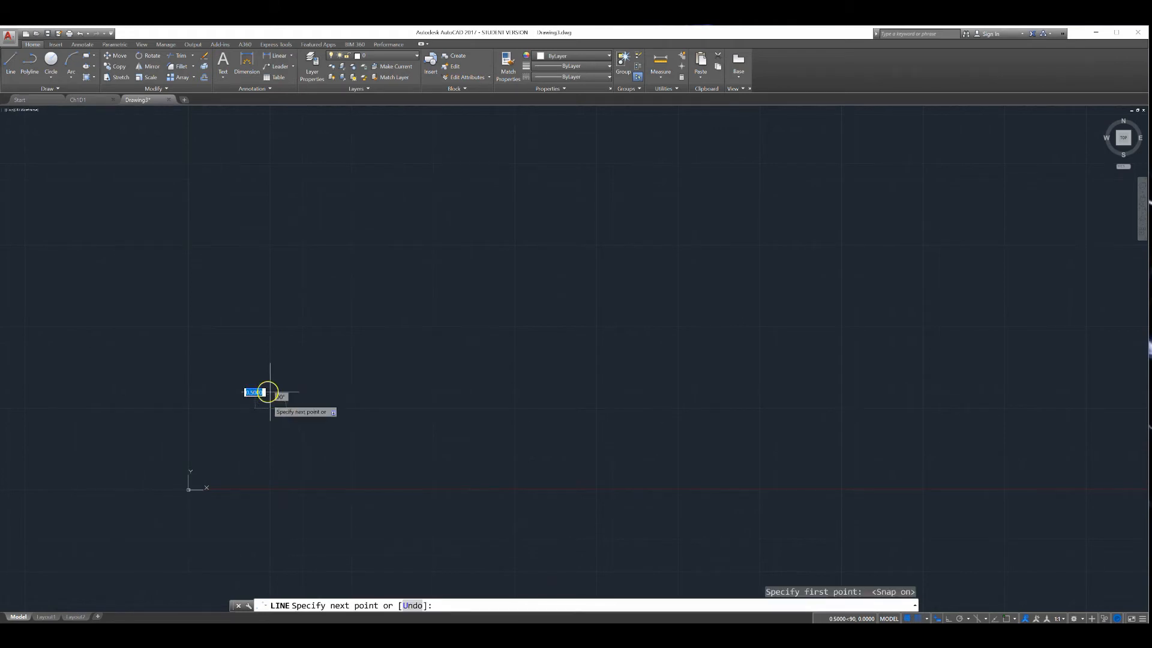
left_click(270, 343)
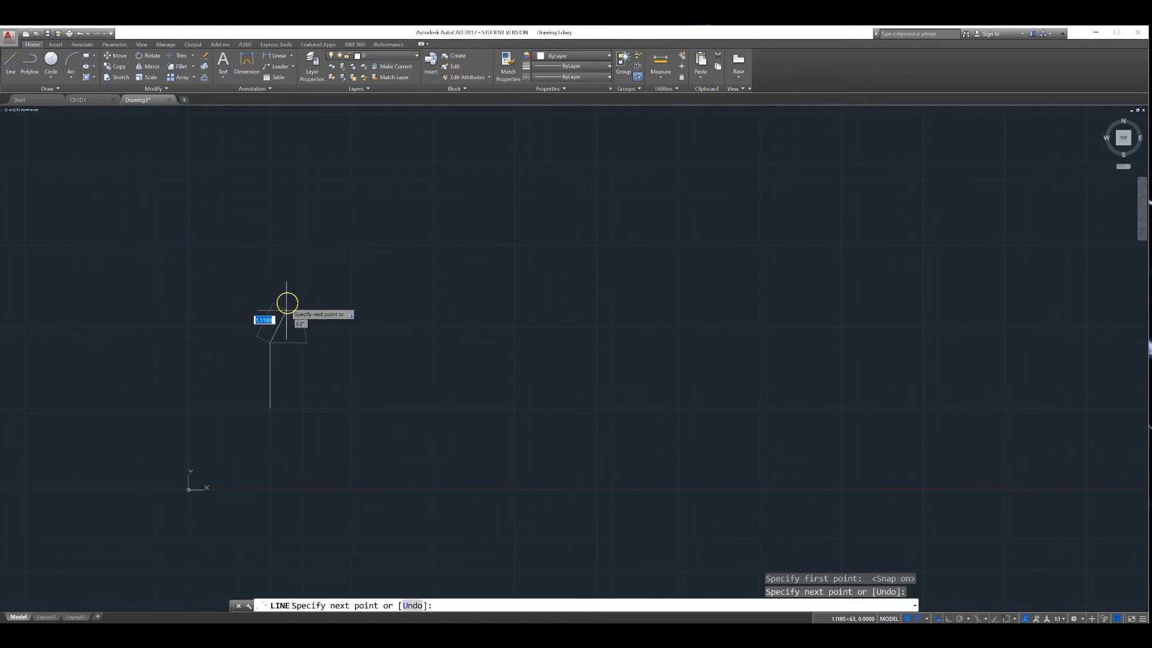
left_click(312, 293)
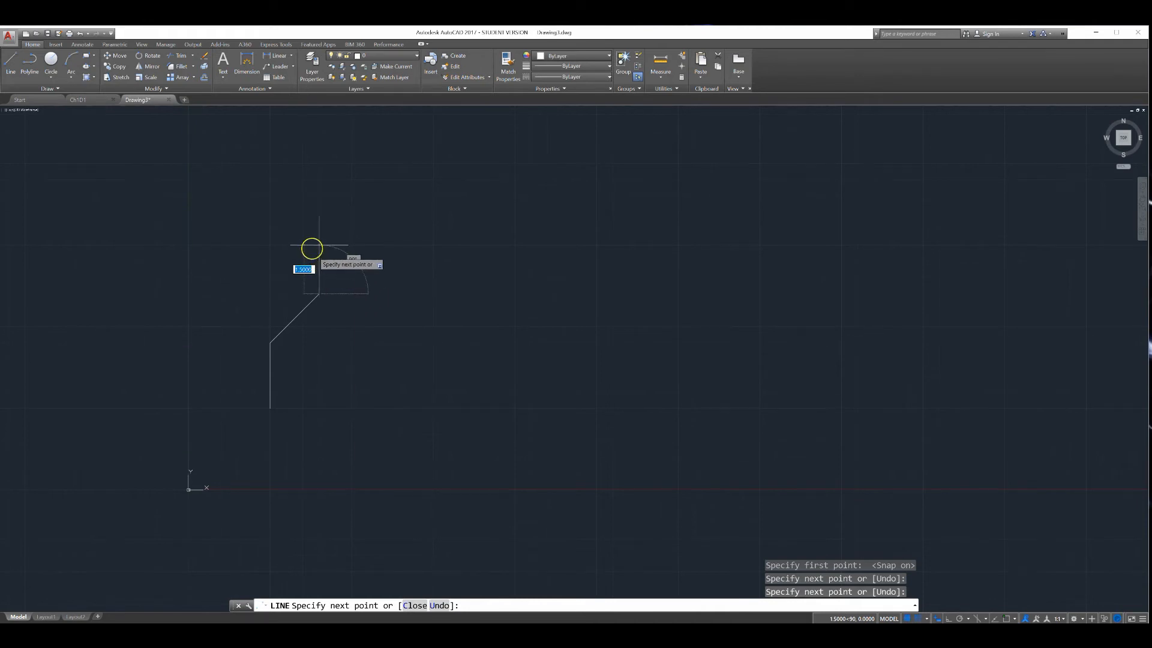
left_click(270, 245)
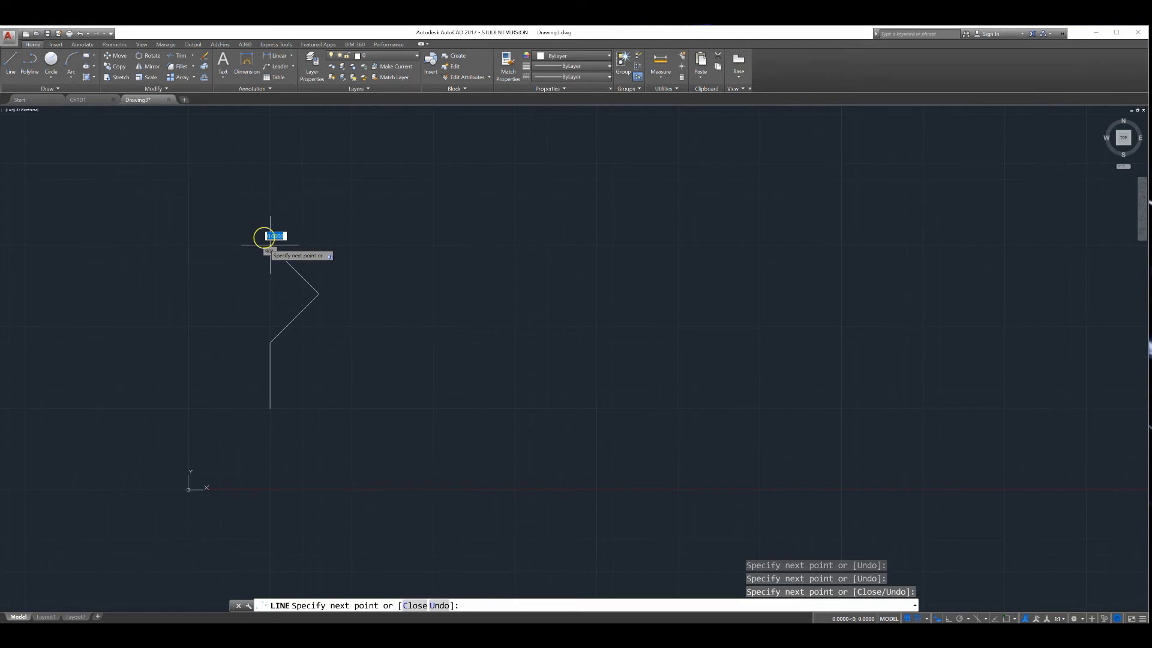
left_click(270, 179)
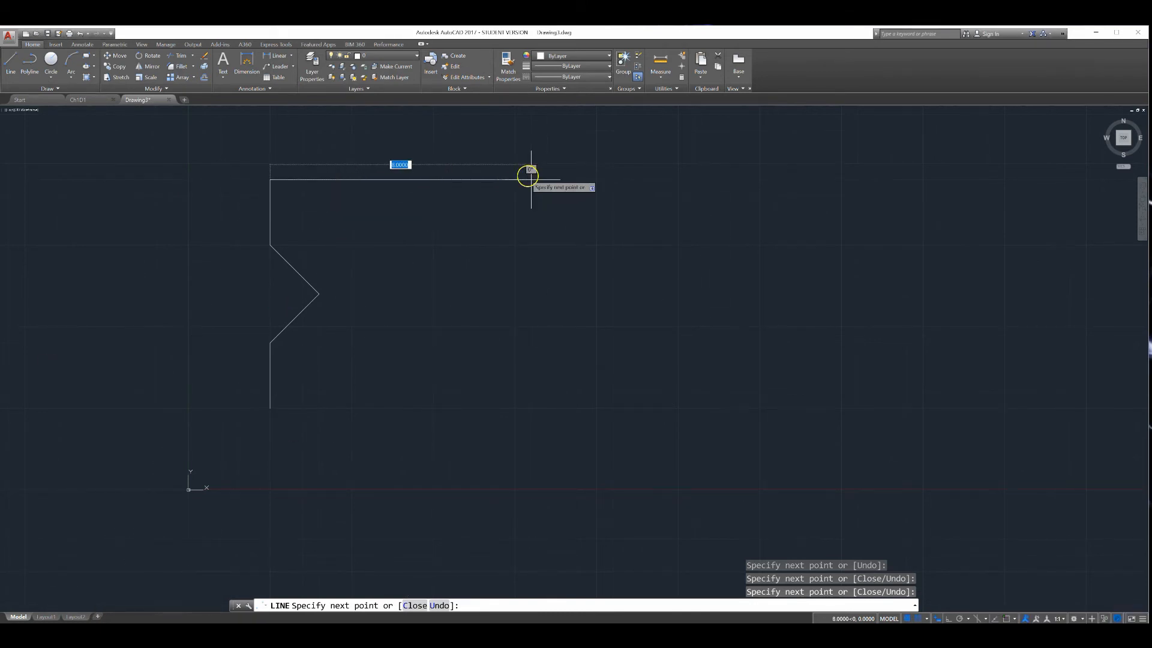
left_click(597, 180)
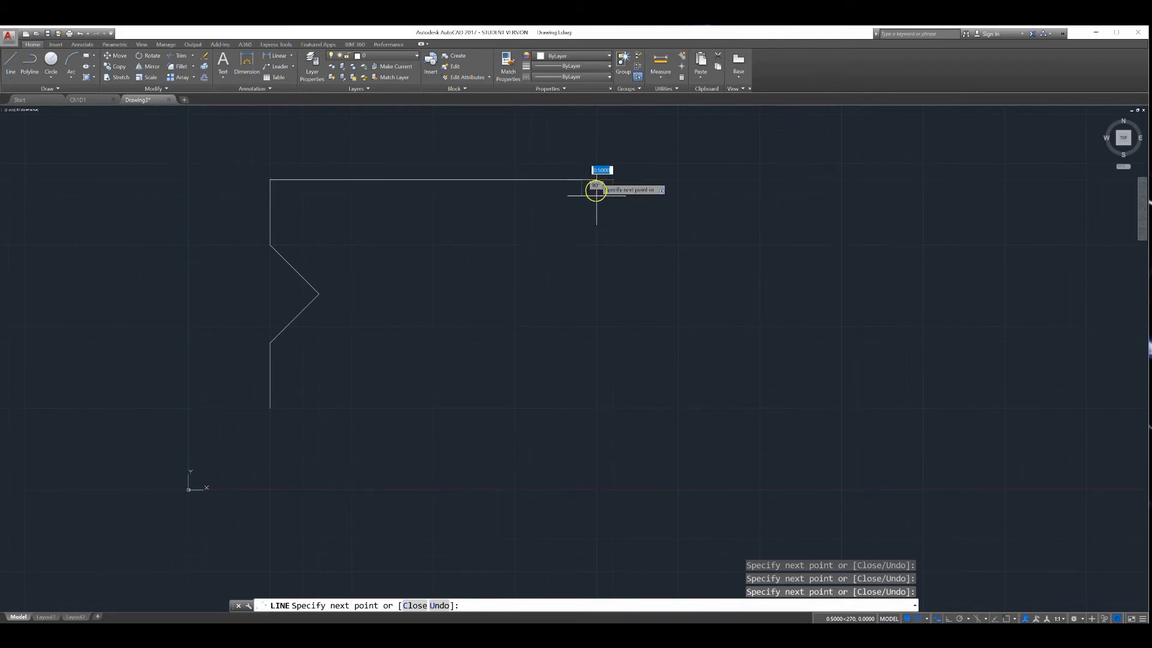
left_click(597, 245)
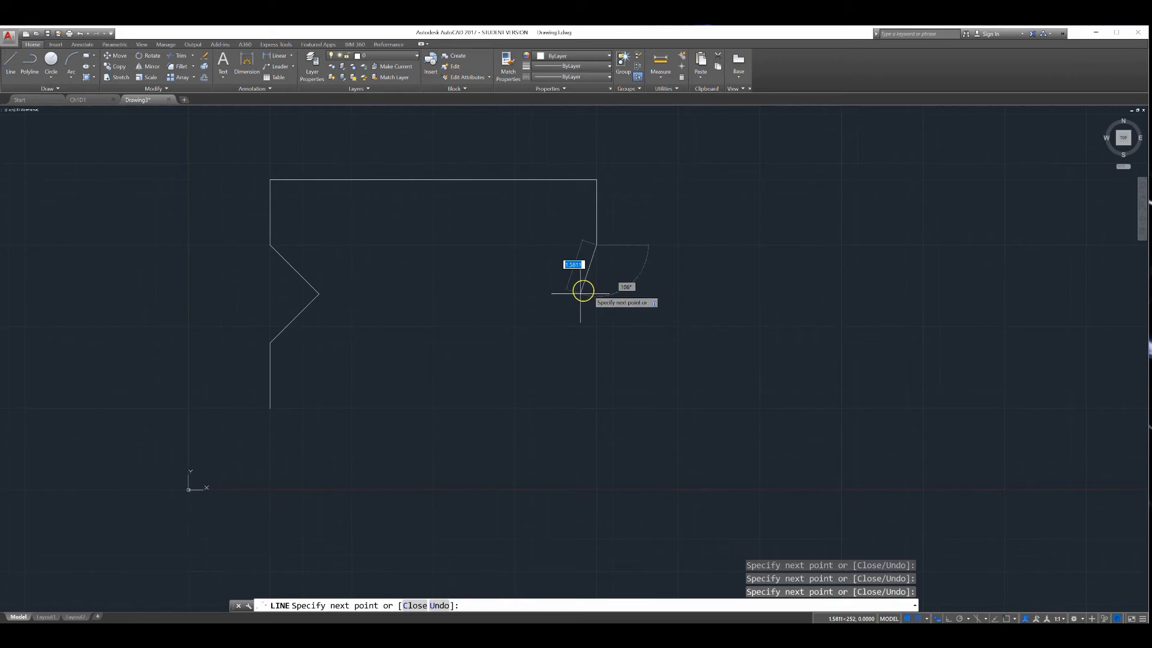
left_click(548, 293)
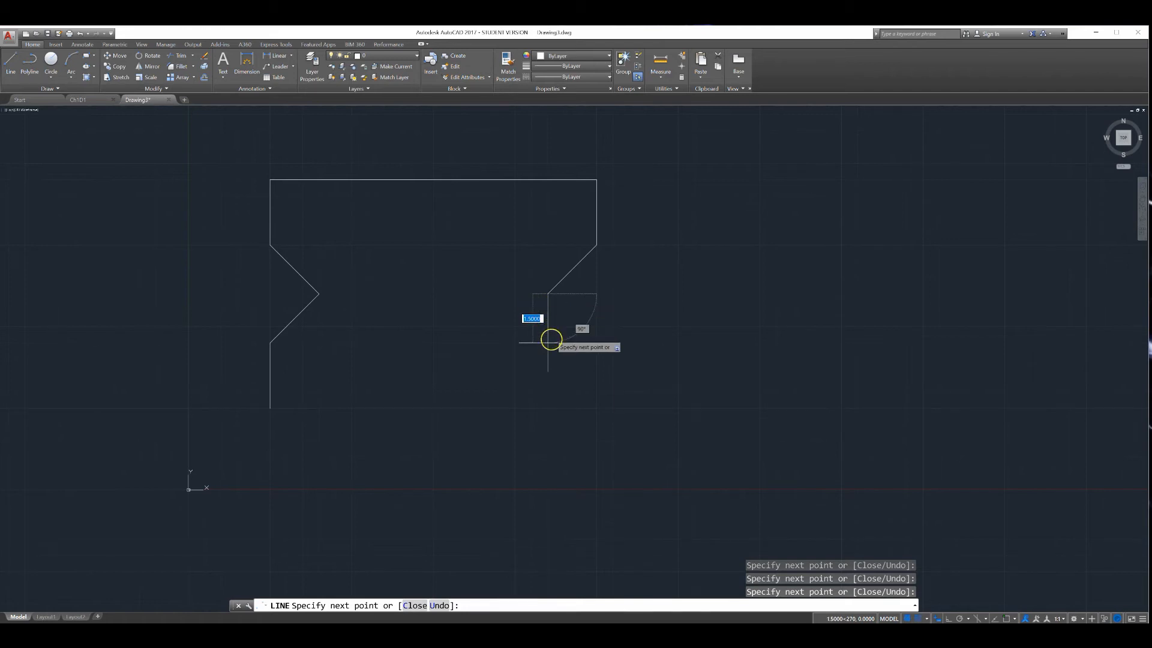
left_click(596, 342)
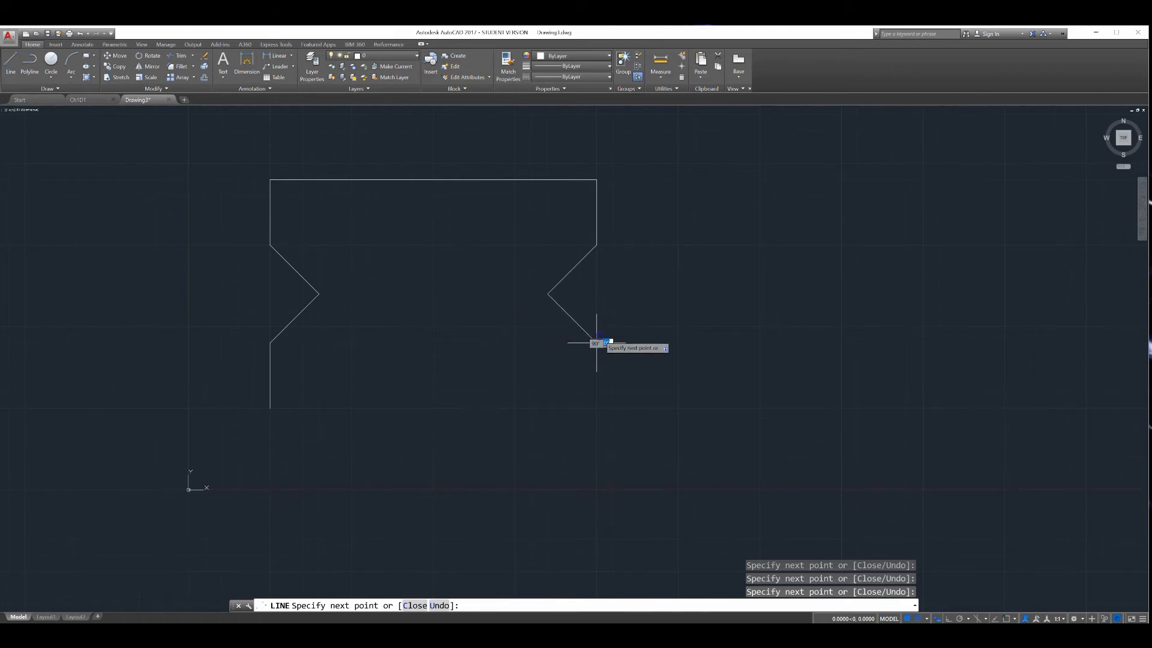
left_click(596, 408)
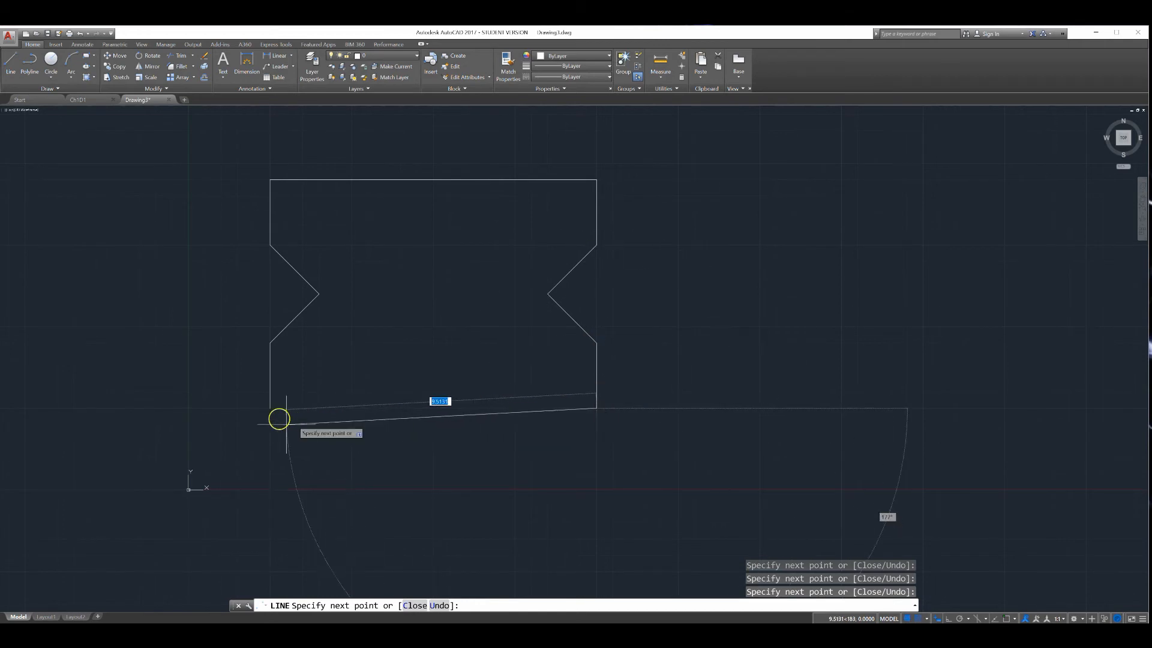
left_click(272, 406)
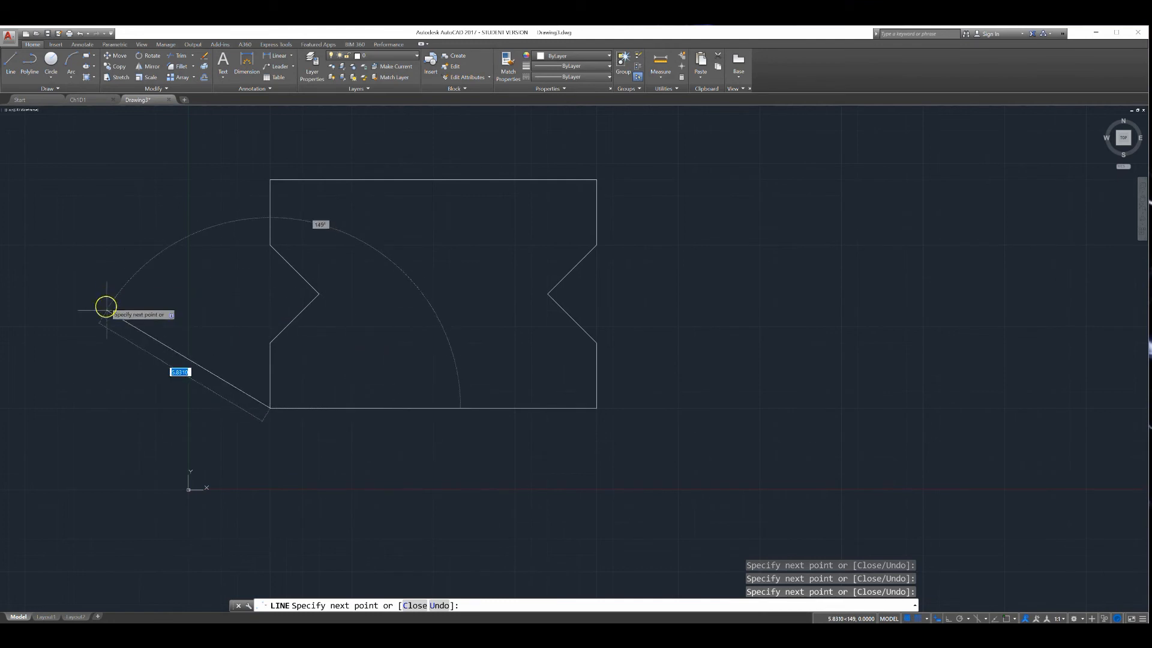
key("Return")
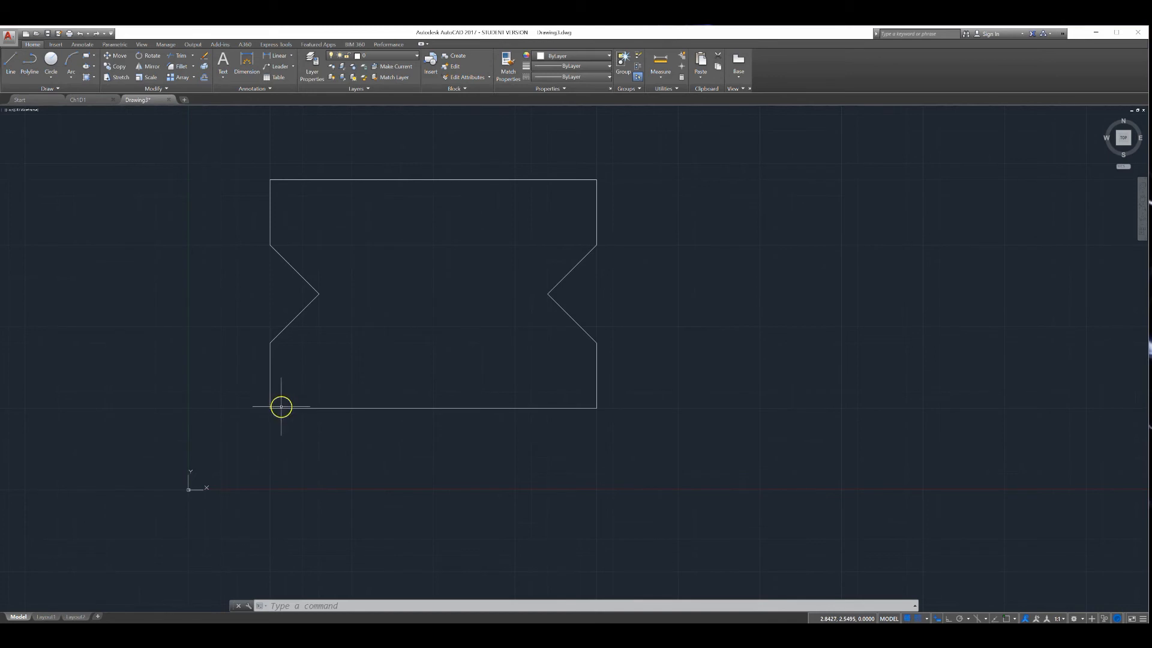
Draw two vertical lines from bottom to top edge across the outline, one near each side
left_click(334, 408)
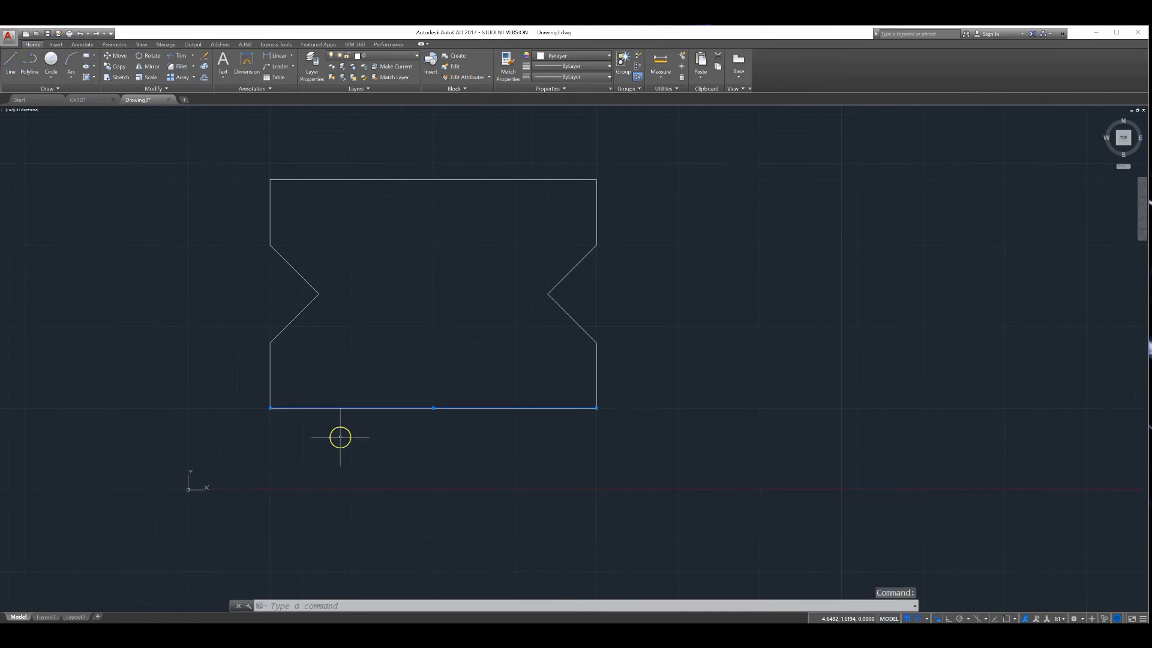
left_click(10, 60)
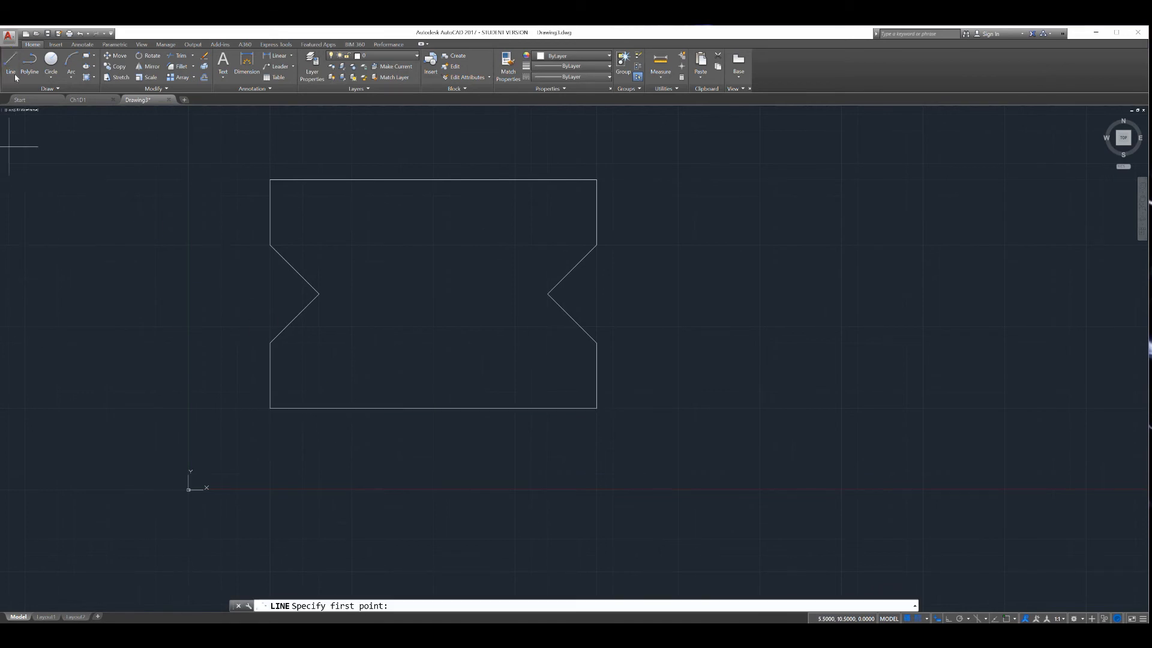
left_click(334, 408)
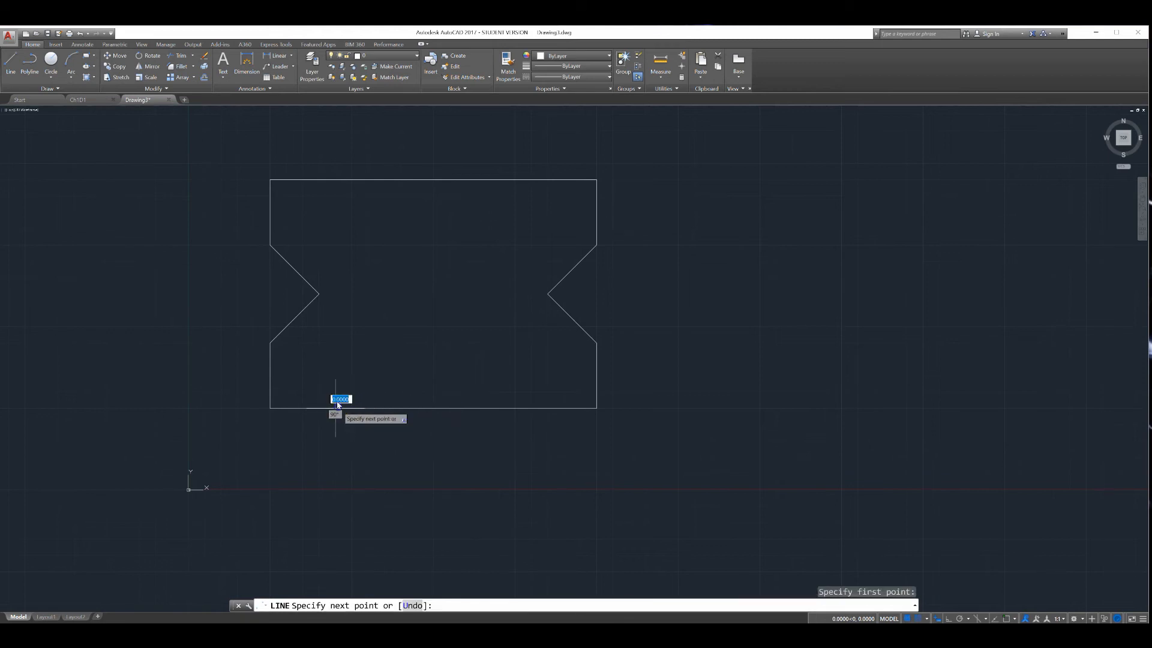
left_click(334, 180)
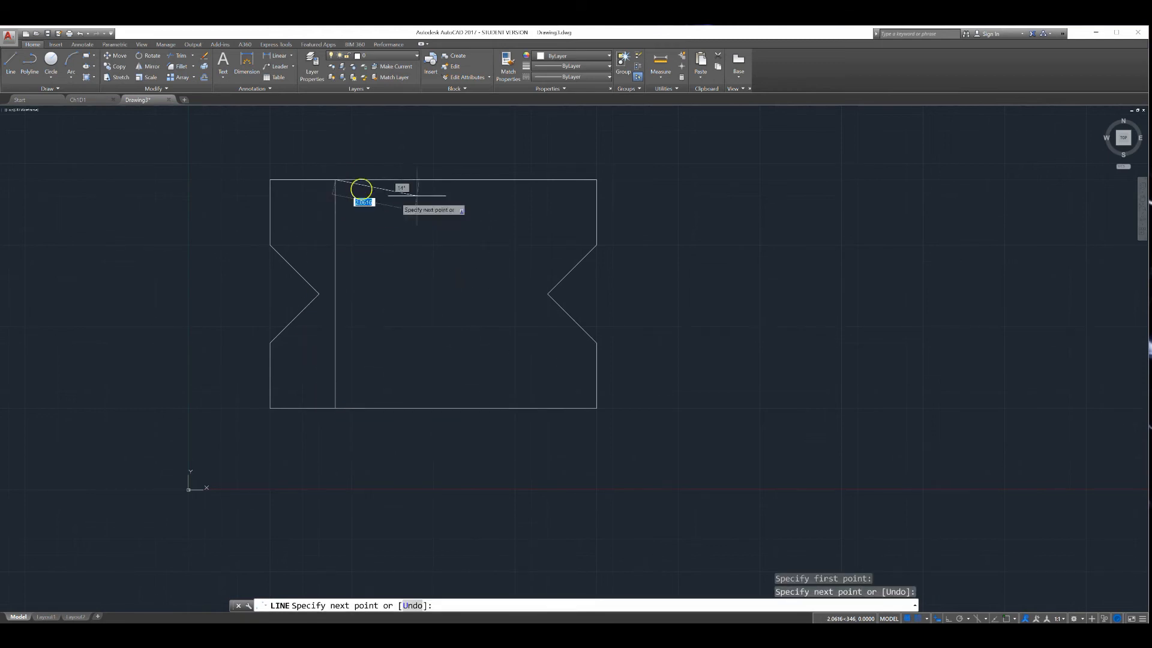
key("Return")
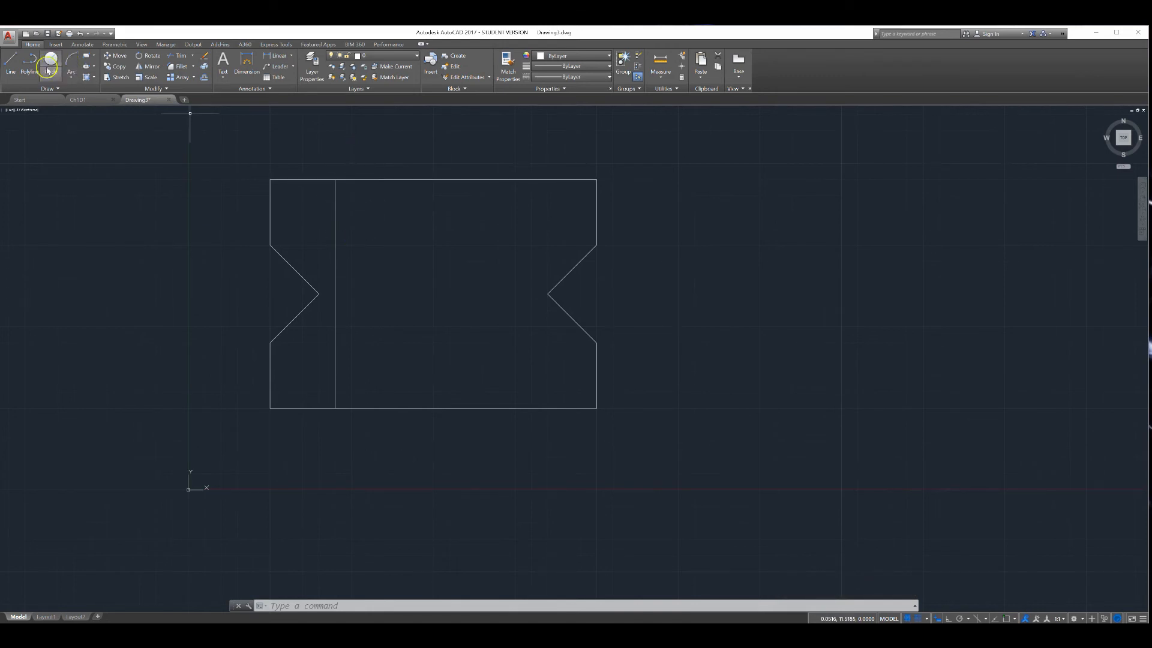
left_click(11, 65)
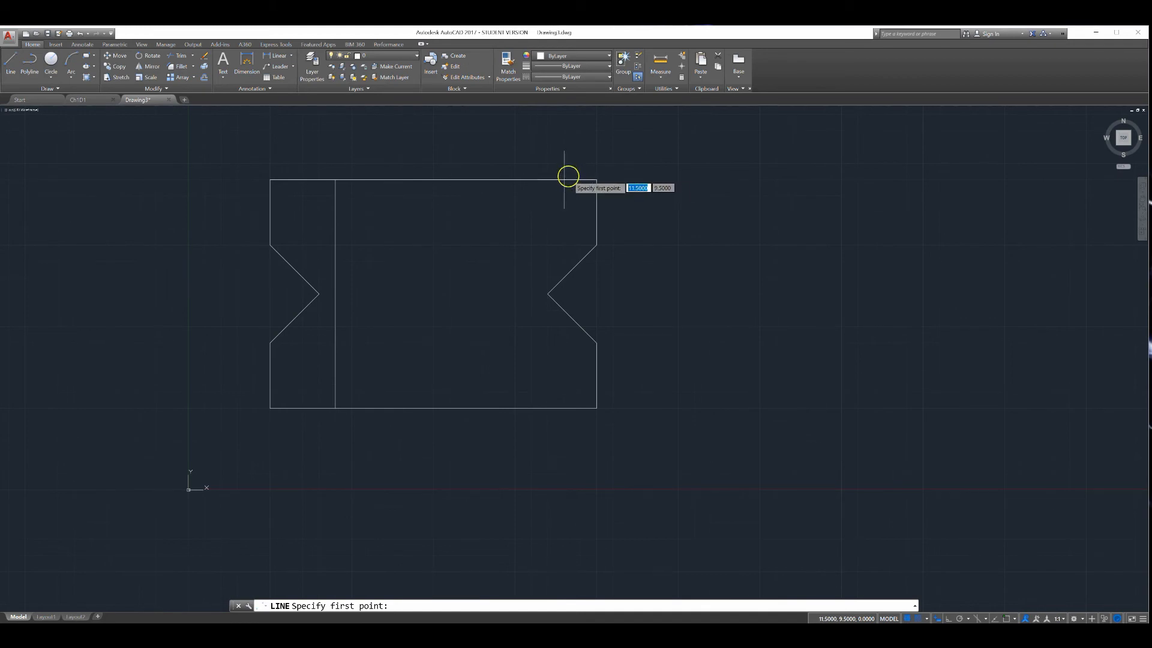
left_click(531, 180)
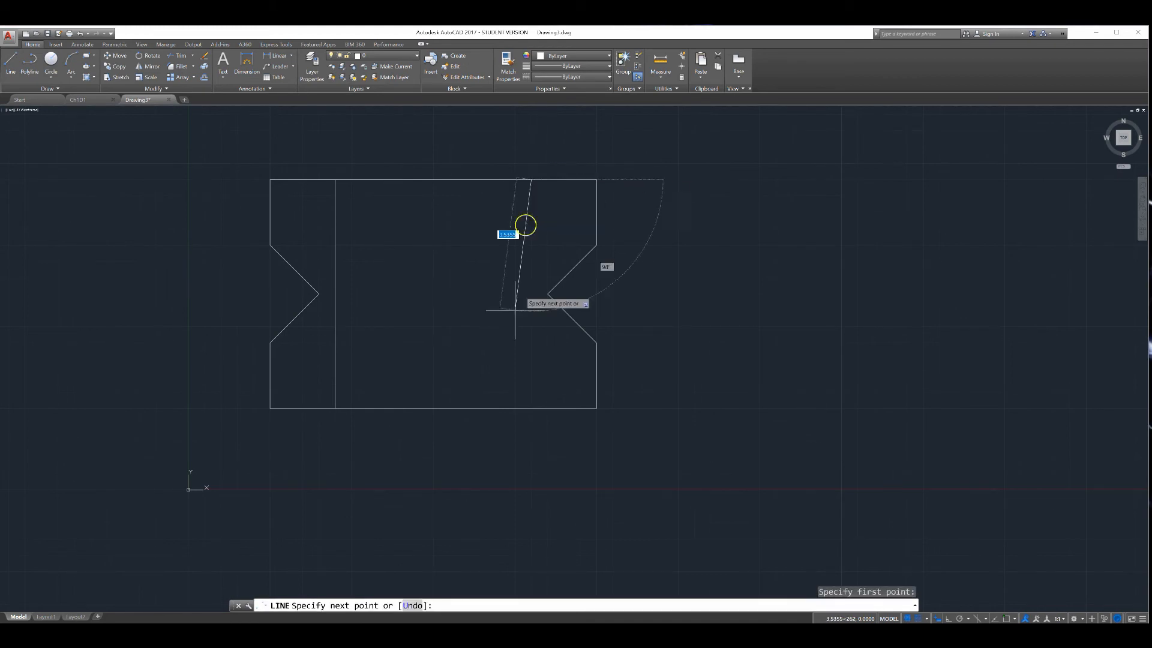
left_click(531, 407)
key("Return")
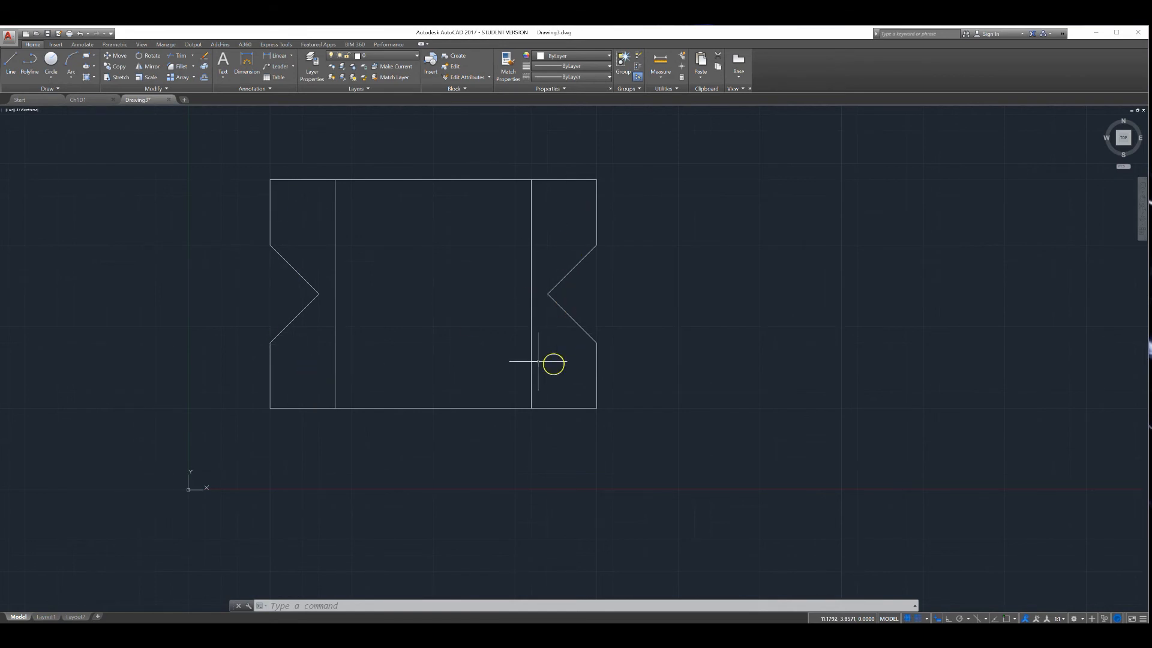
Draw a small square with the Rectangle tool in the upper-left corner area of the outline
left_click(93, 57)
left_click(82, 77)
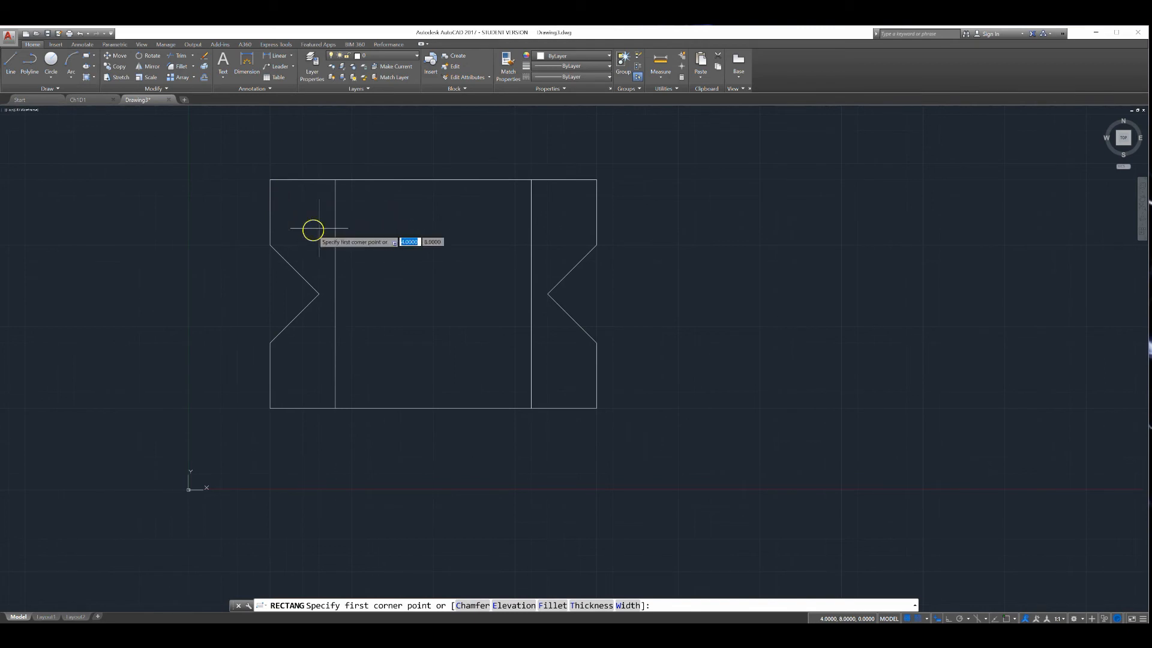
left_click(286, 195)
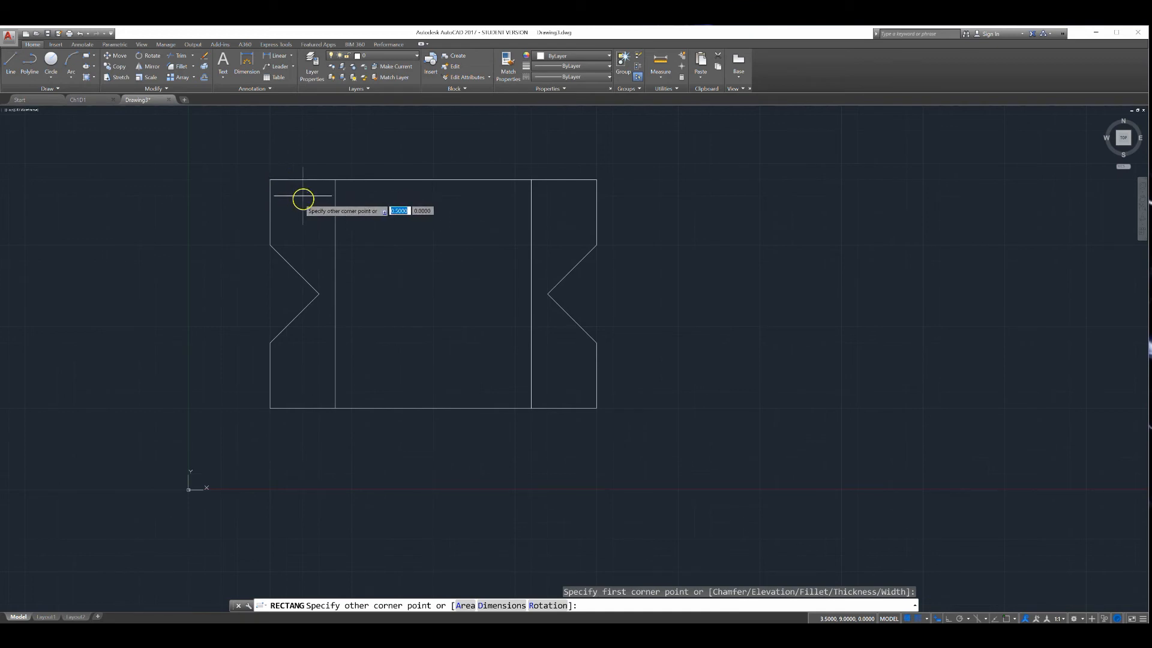
left_click(319, 228)
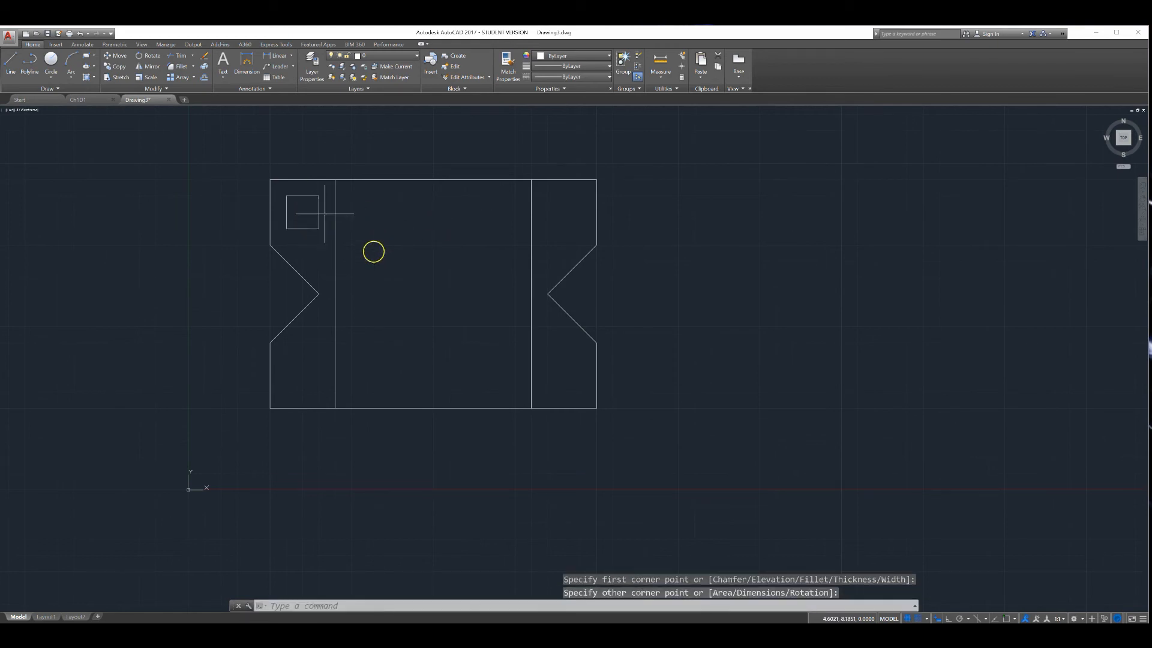
Copy the square to the upper-right, lower-right and lower-left corner areas of the outline
left_click(120, 69)
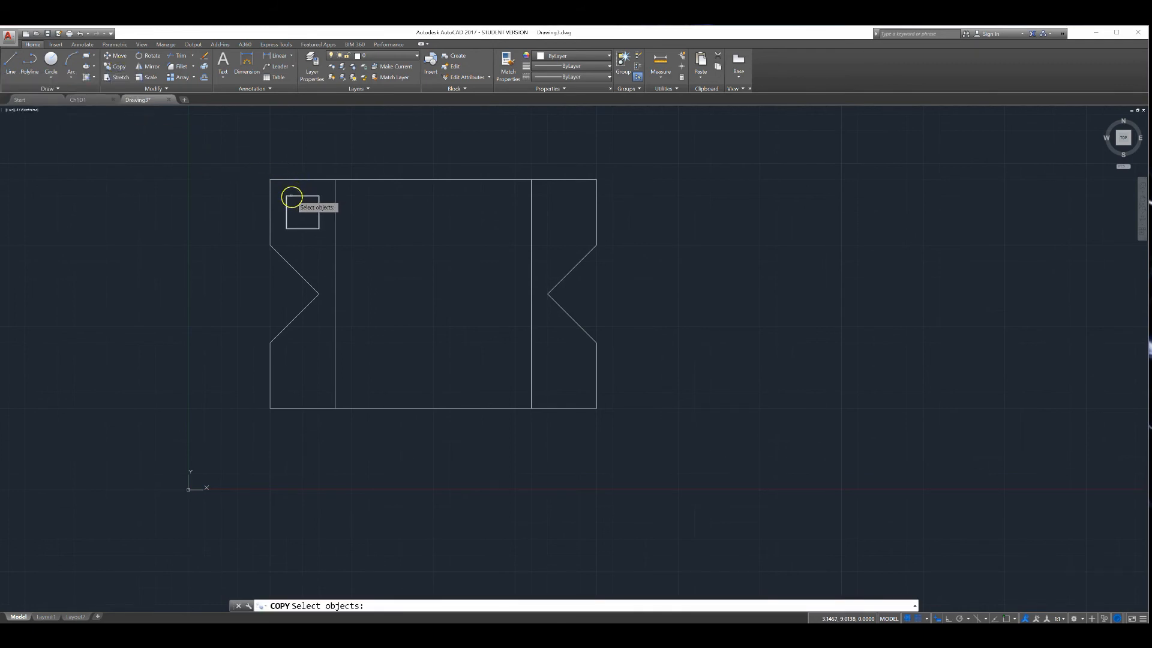
left_click(294, 196)
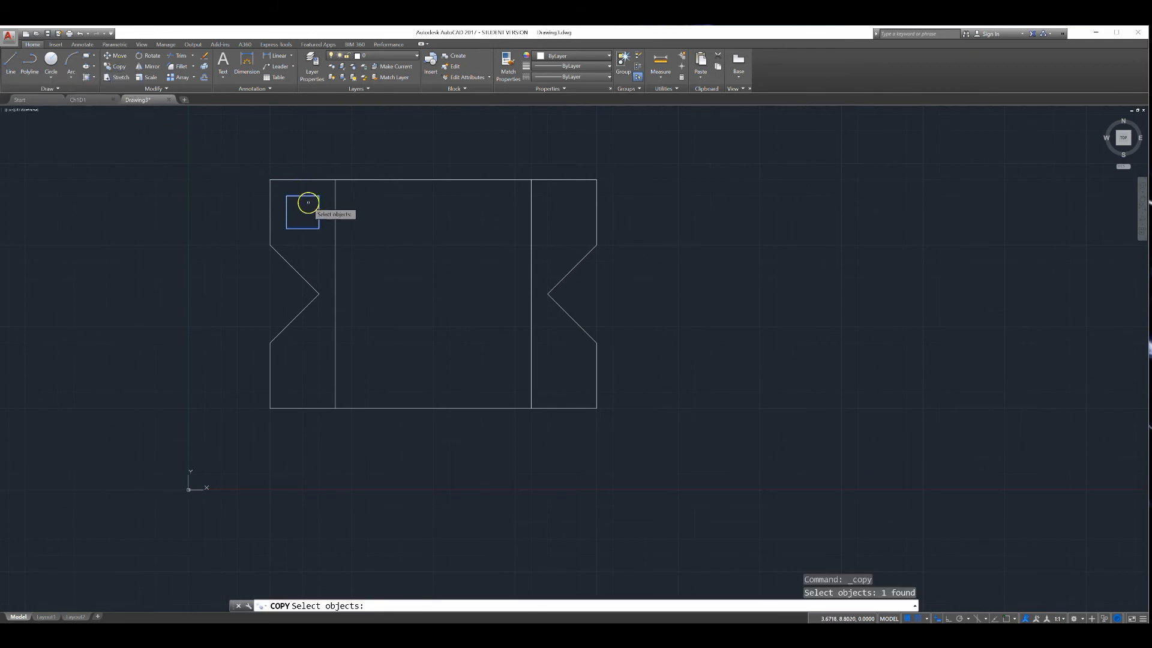
key("Return")
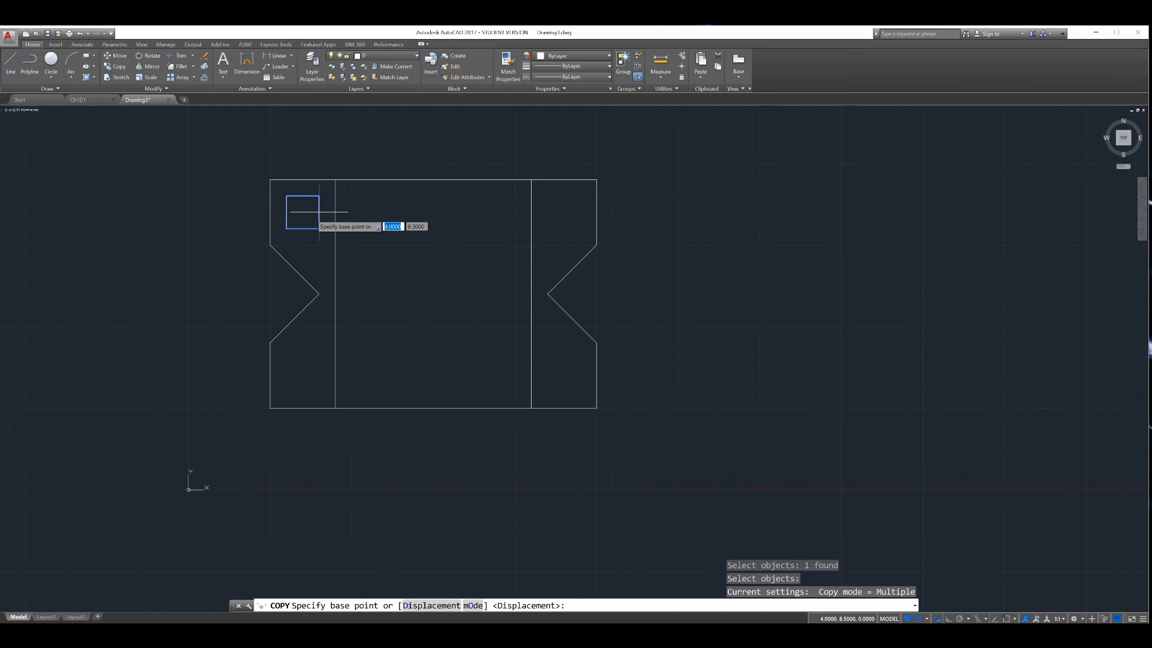
left_click(302, 211)
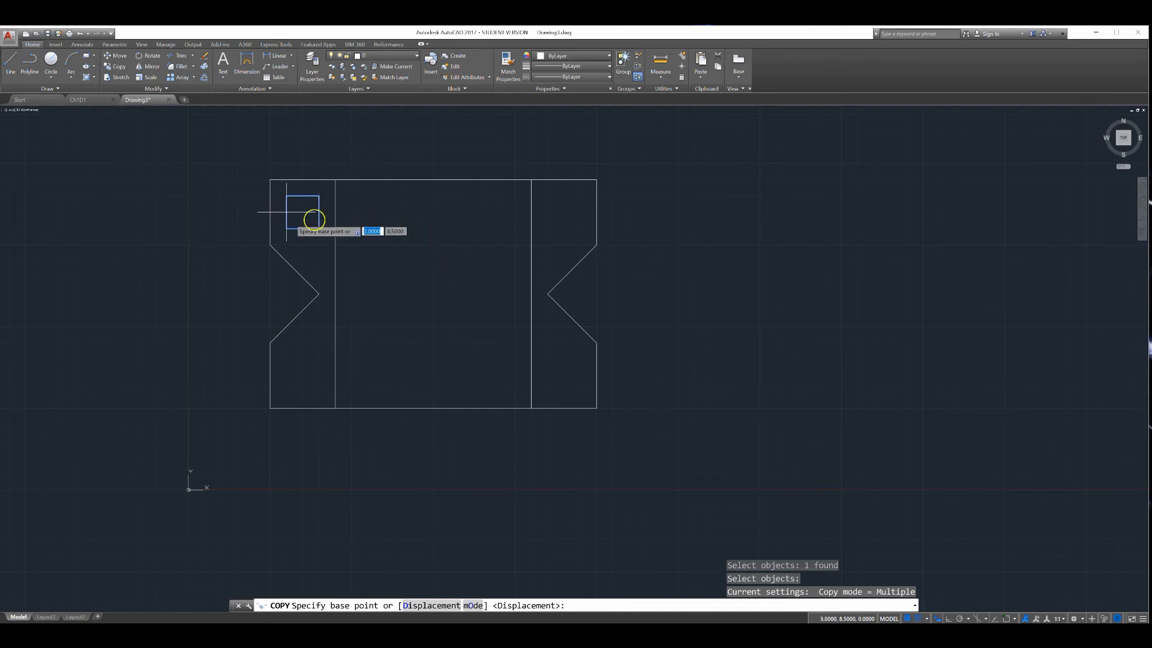
left_click(303, 212)
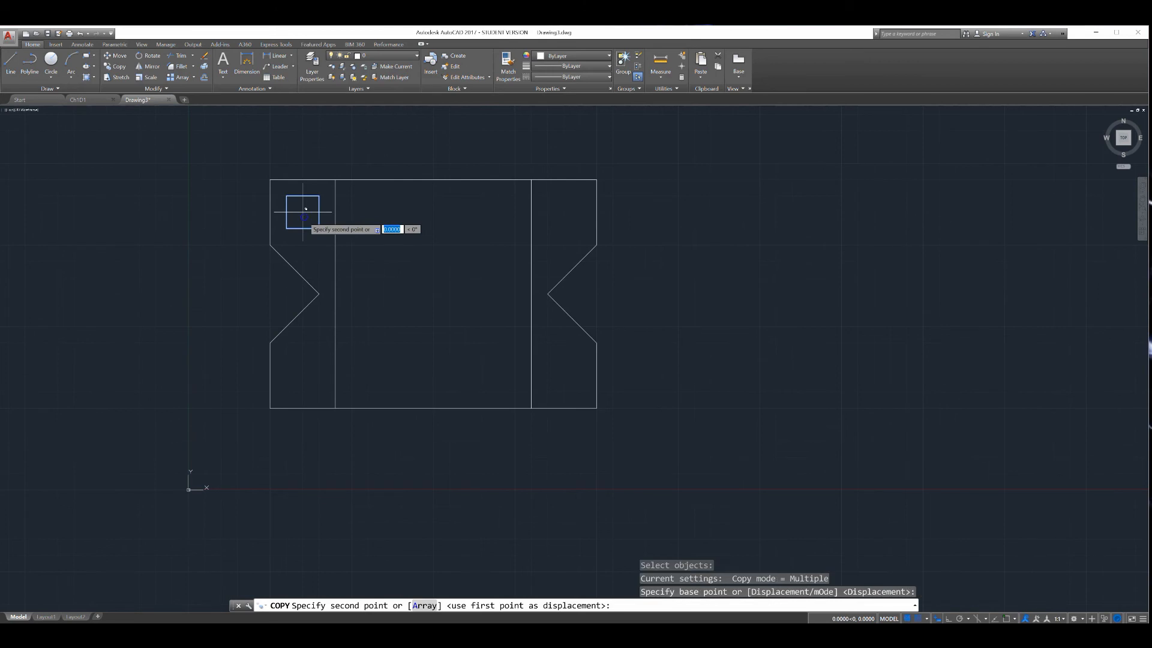
left_click(563, 212)
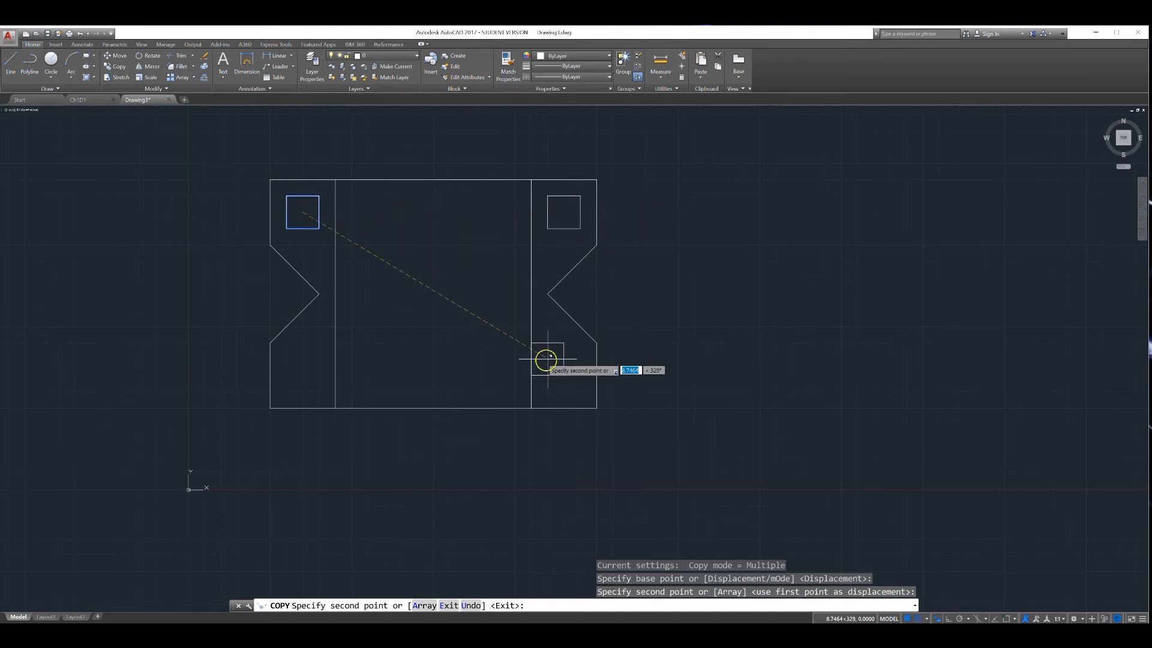
left_click(564, 376)
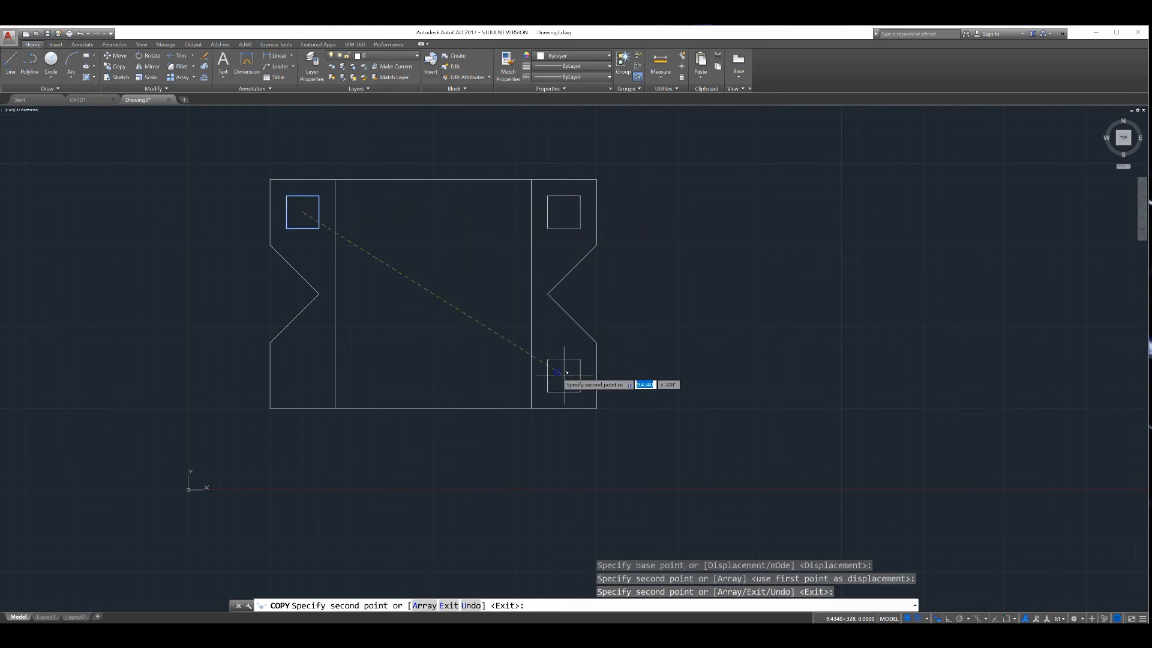
left_click(303, 375)
key("Return")
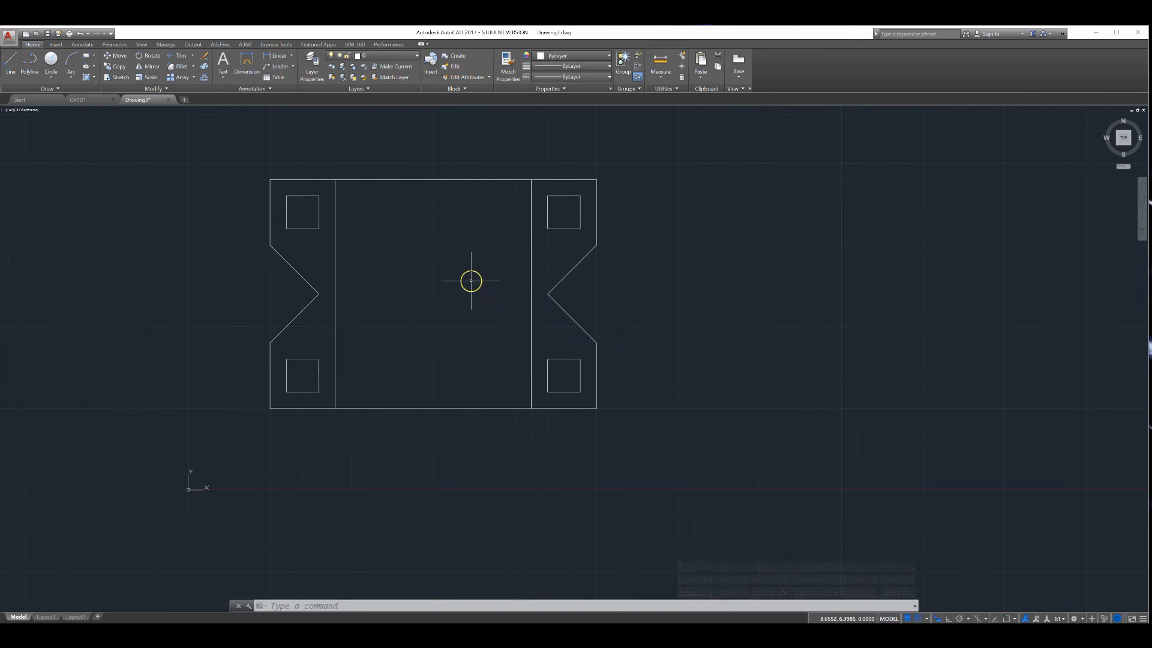
Draw a larger square with the Rectangle tool in the upper-left area of the central panel between the two vertical lines
left_click(87, 57)
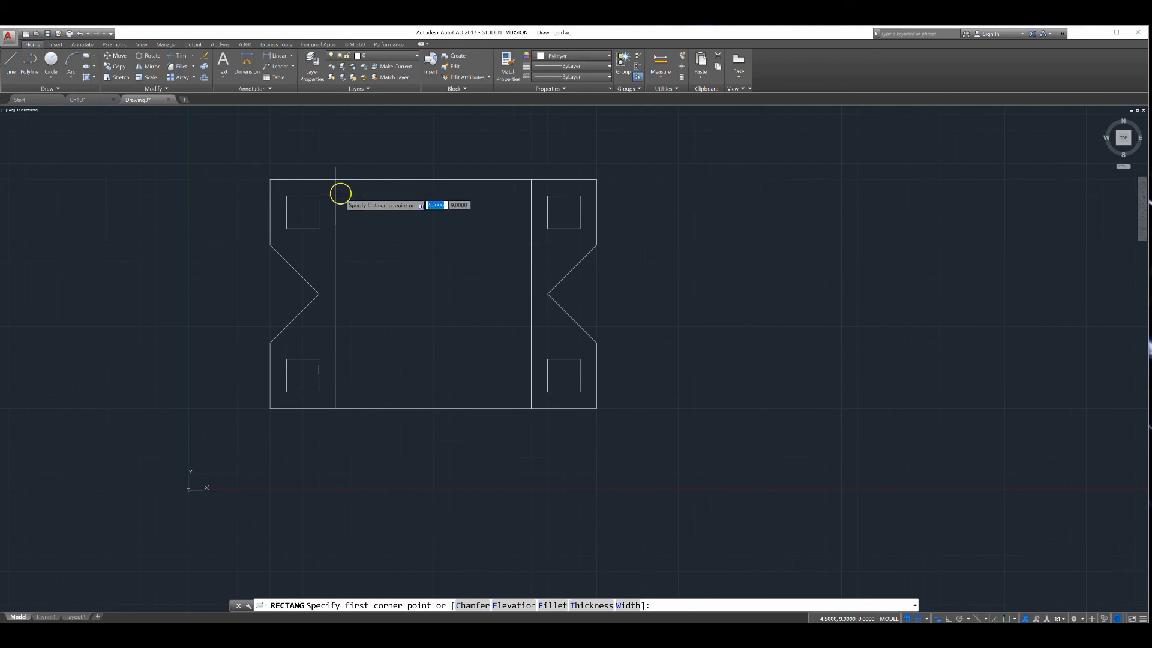
left_click(351, 193)
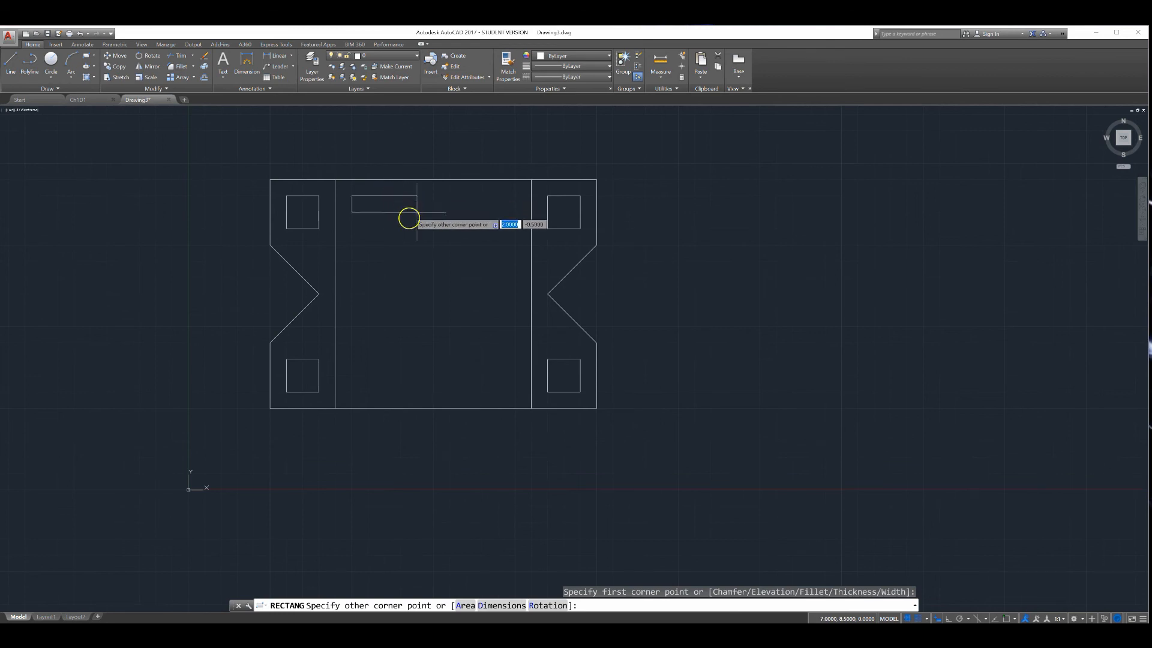
left_click(413, 254)
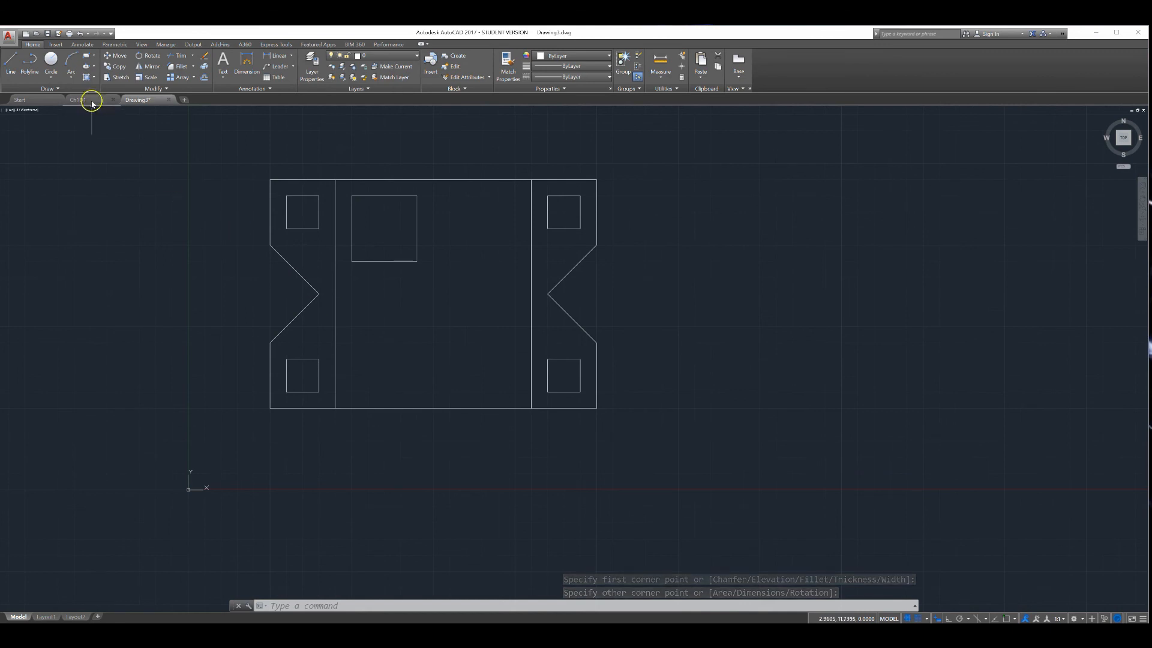
Copy the larger square to the upper-right, lower-right and lower-left positions of the central panel
left_click(116, 66)
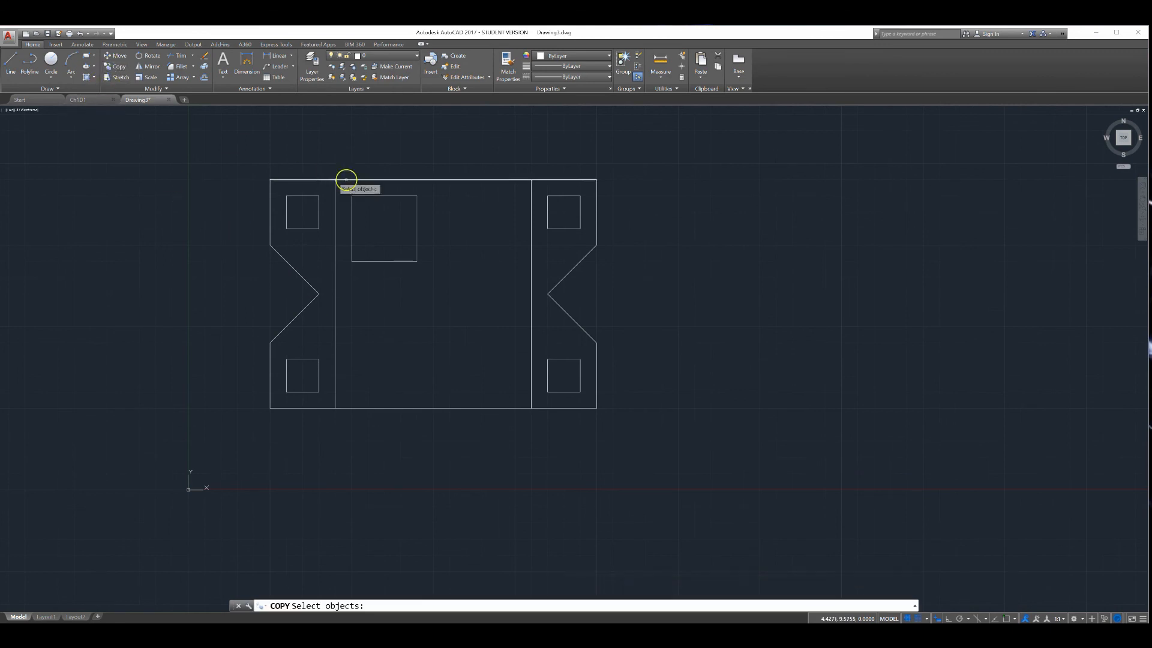
left_click(380, 196)
key("Return")
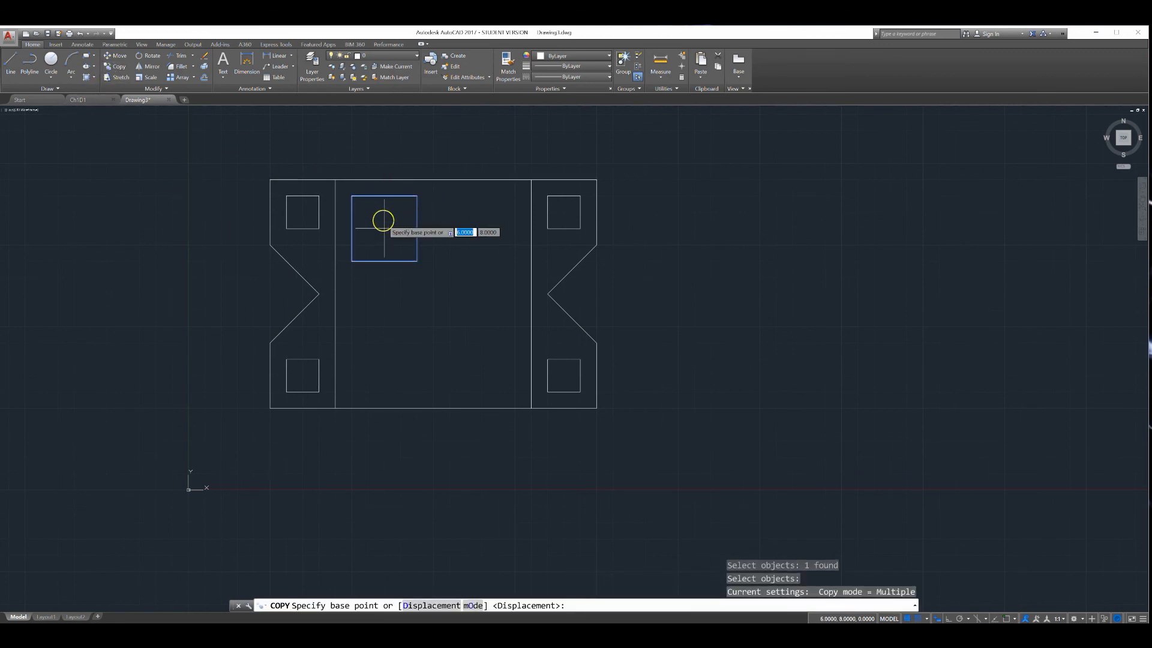
left_click(384, 227)
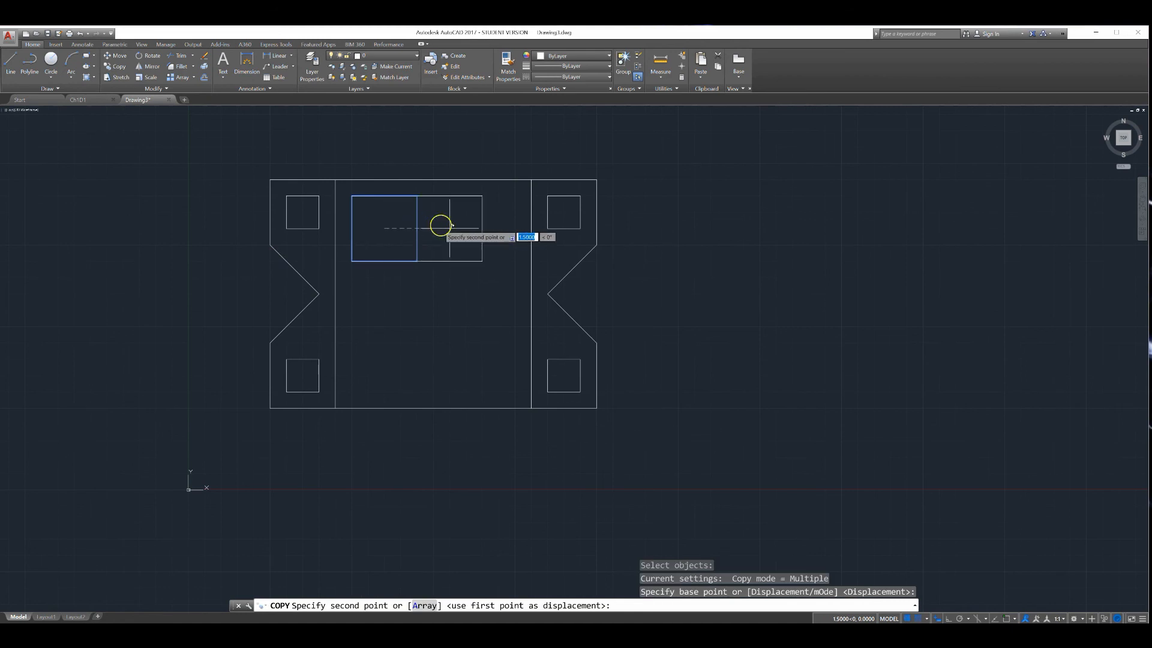
left_click(482, 227)
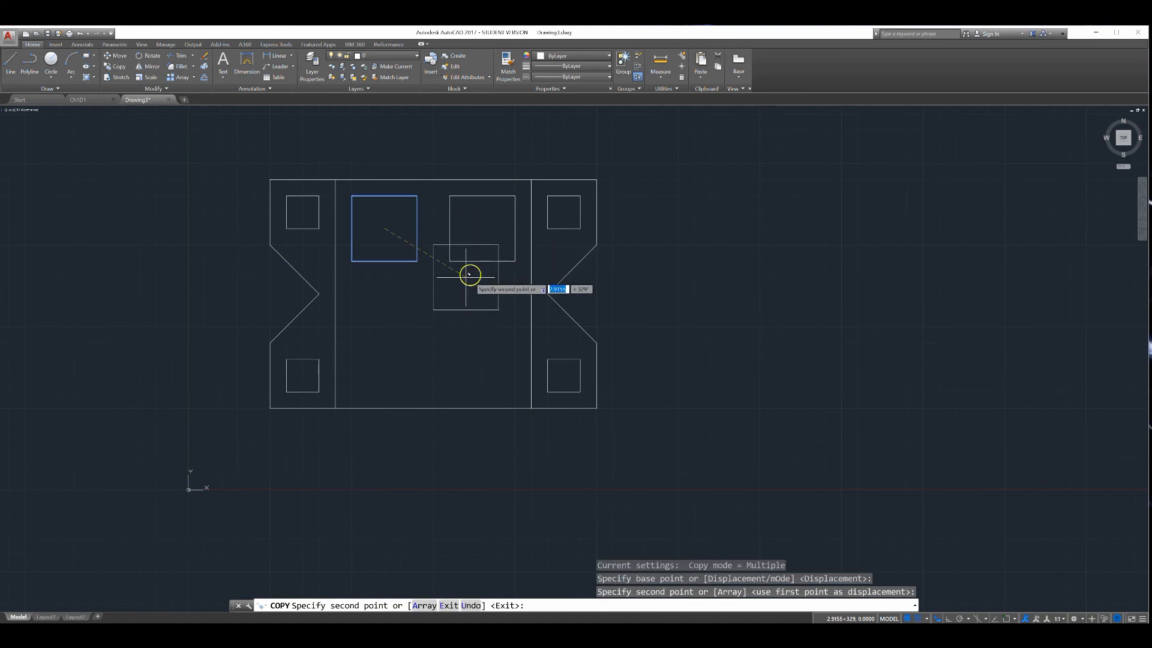
left_click(483, 359)
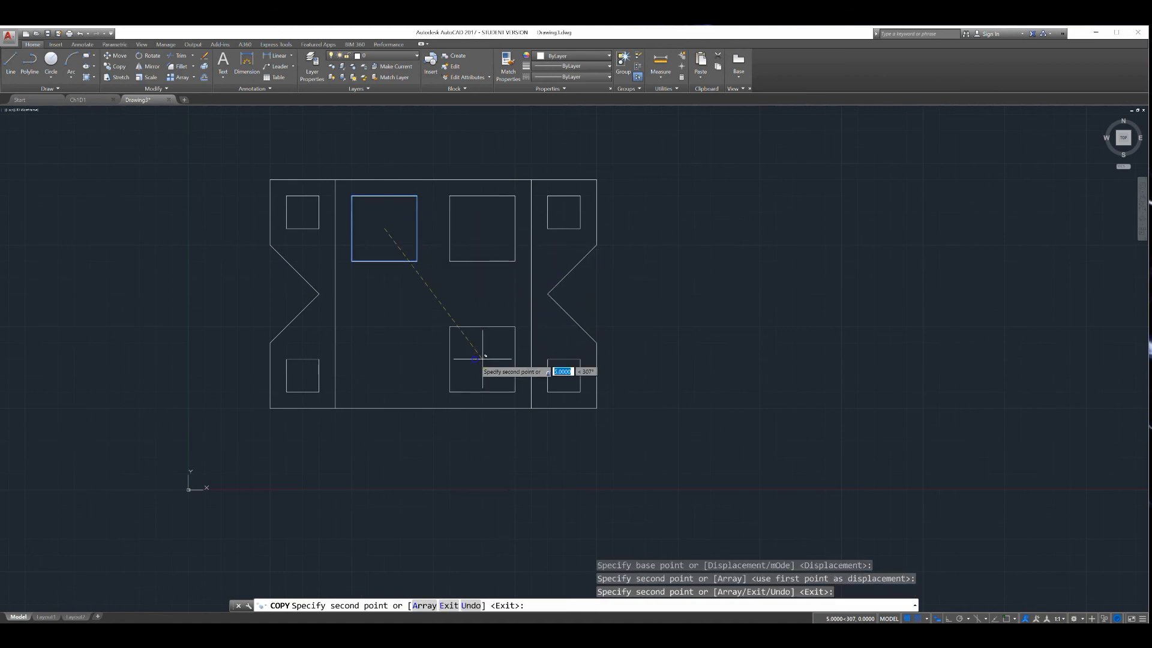
left_click(387, 357)
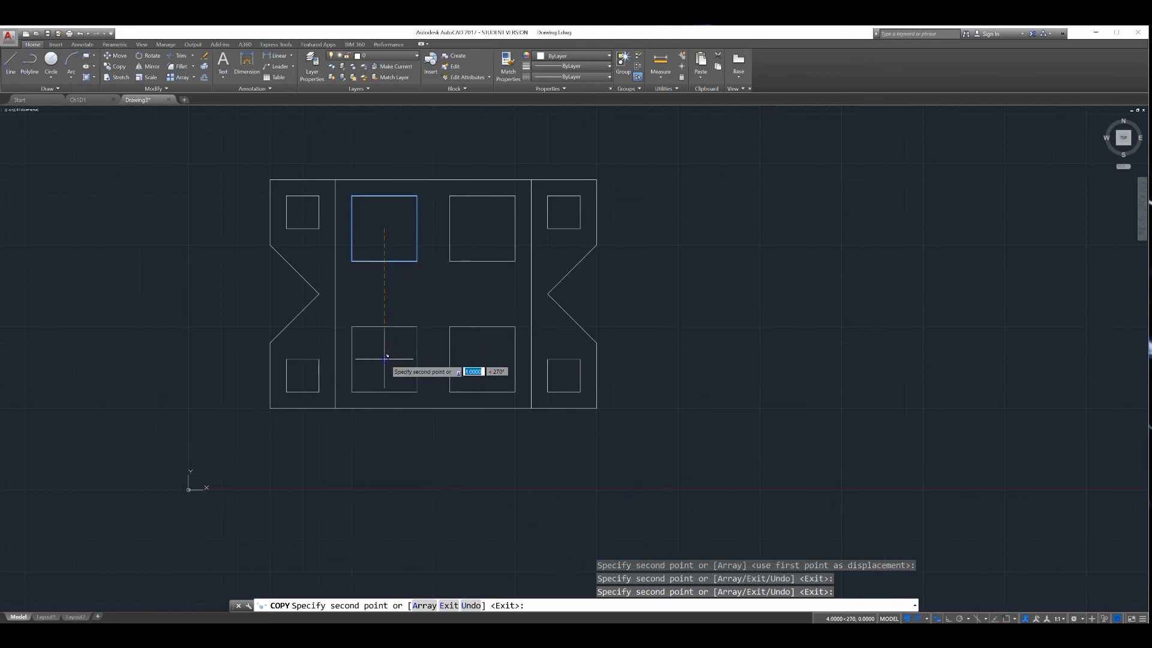
key("Return")
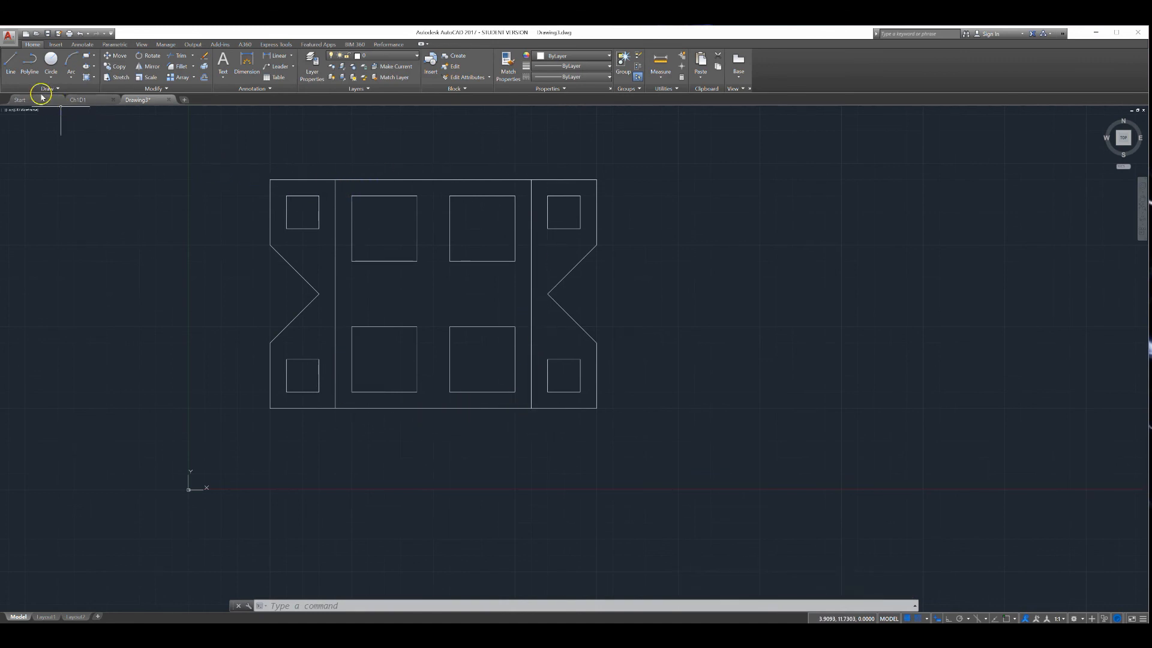
Draw a long horizontal rectangle across the middle of the central panel, between the rows of larger squares
left_click(87, 57)
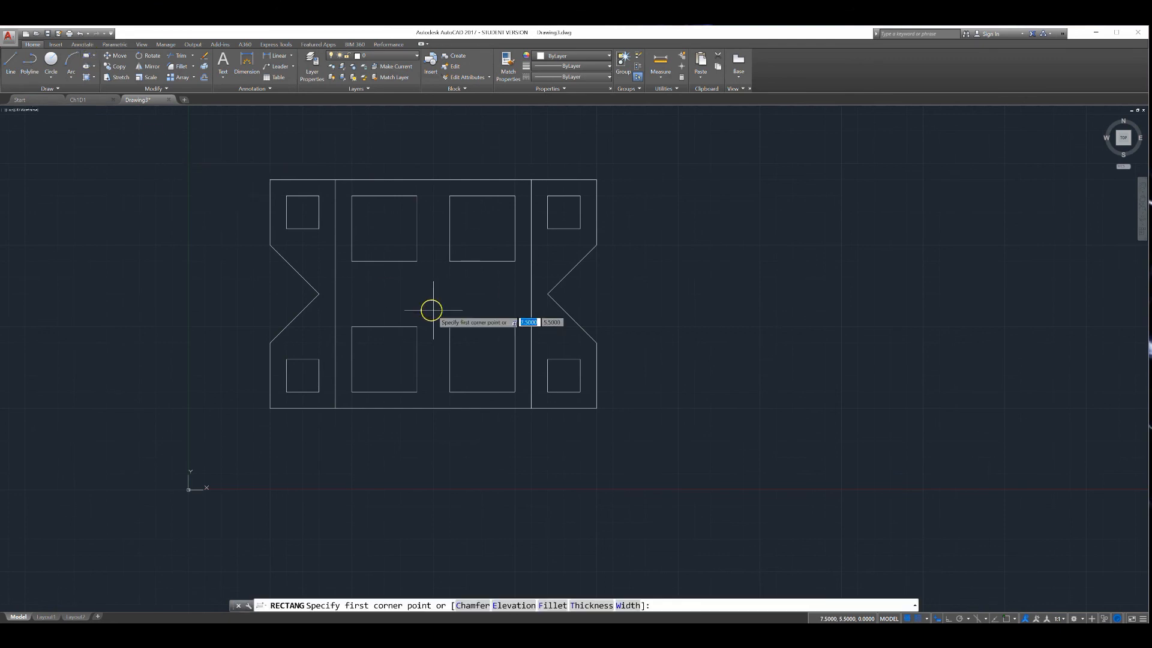
left_click(351, 277)
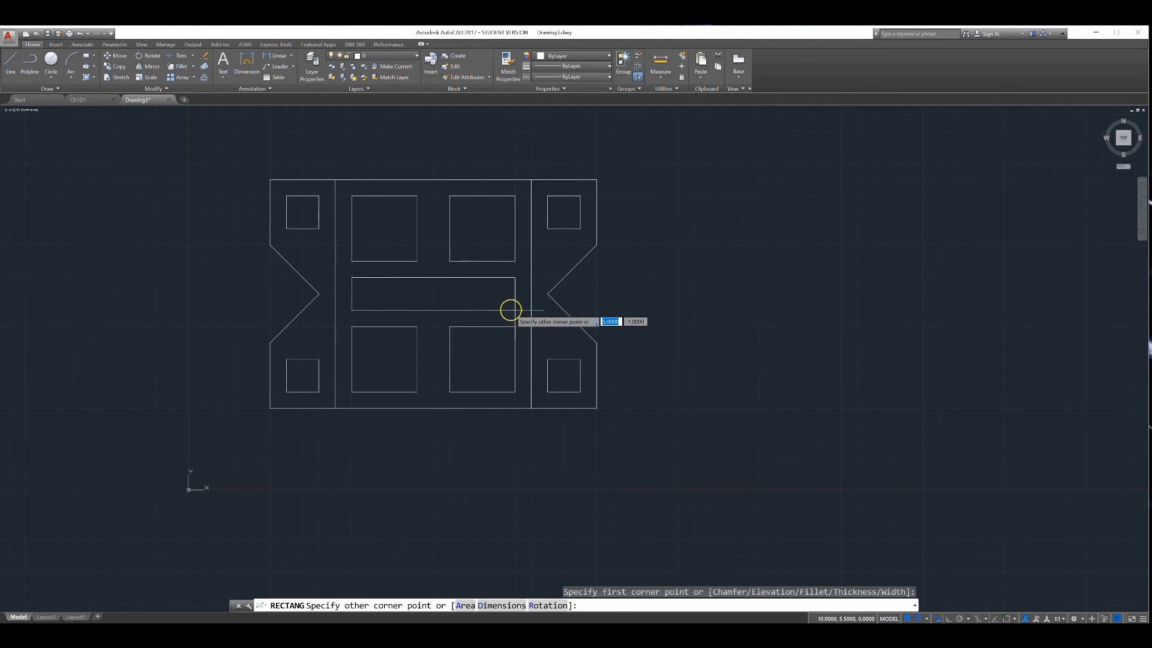
left_click(514, 311)
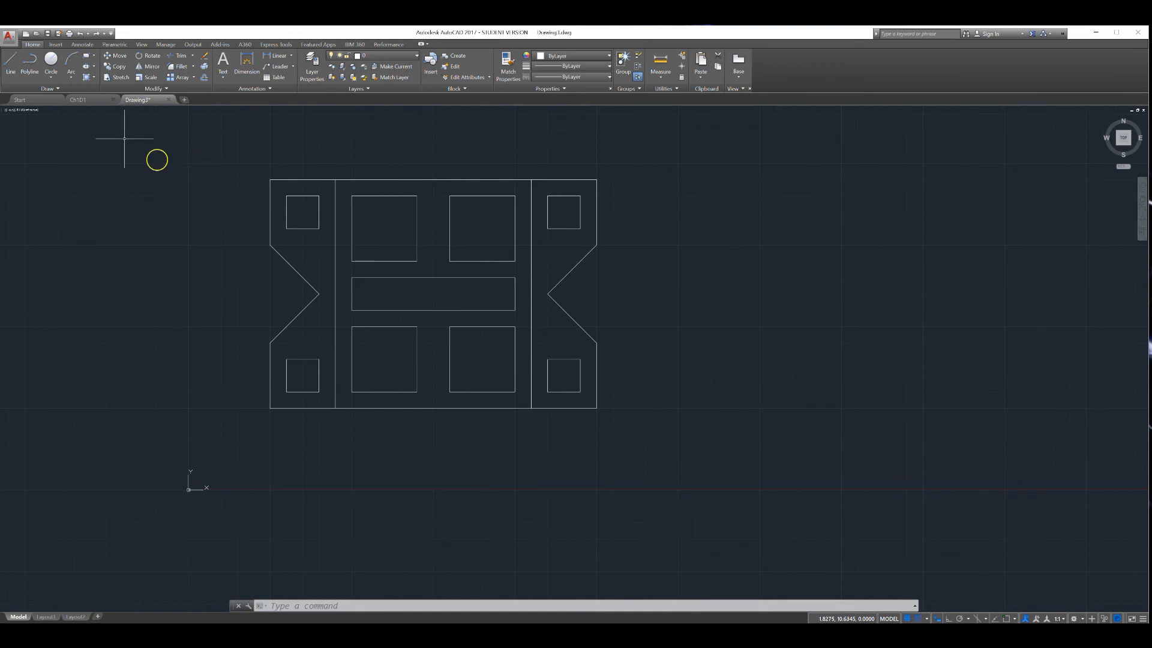
Try to save the drawing over the existing Ch1D1 file in the AutoCad Examples folder
left_click(49, 35)
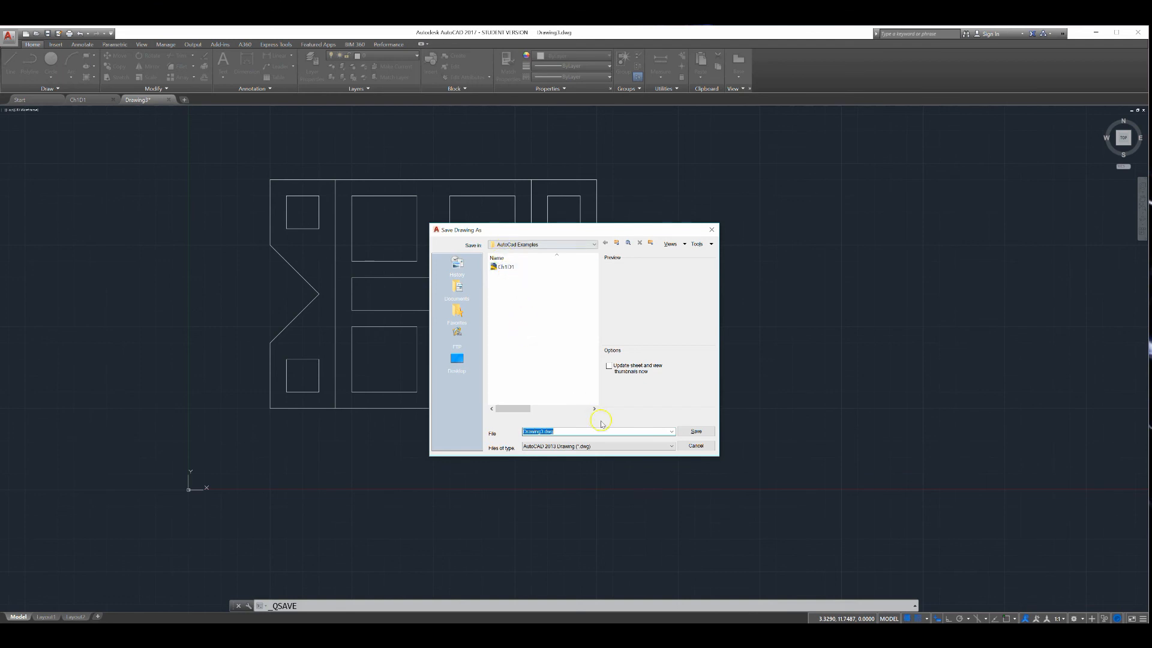
left_click(695, 449)
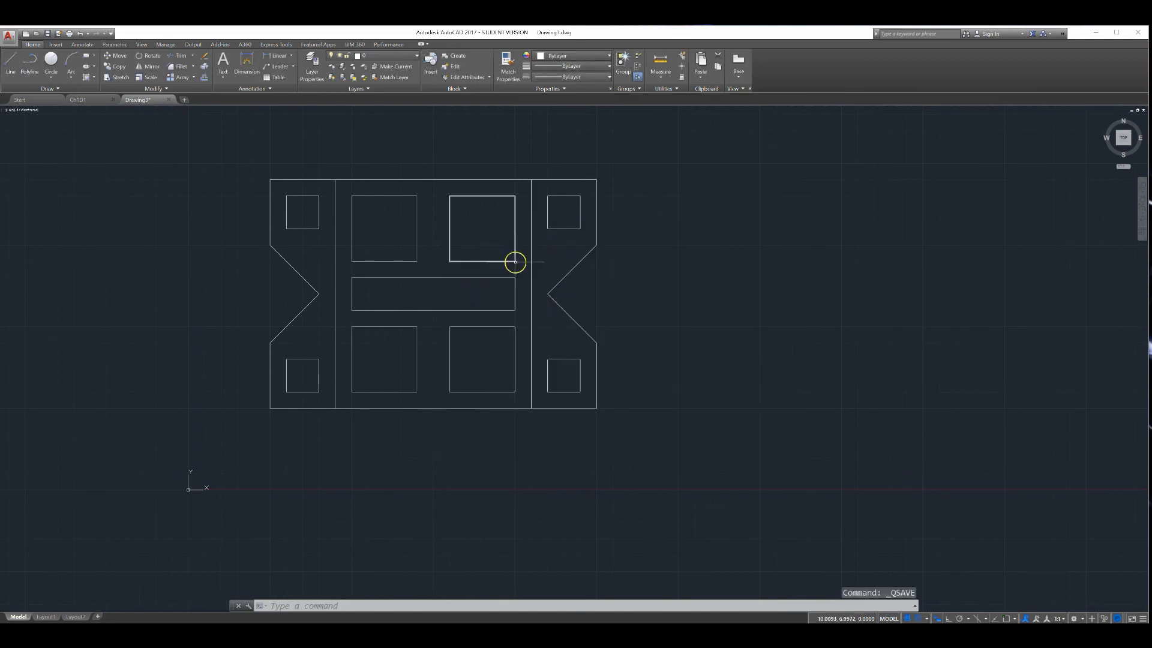
left_click(45, 34)
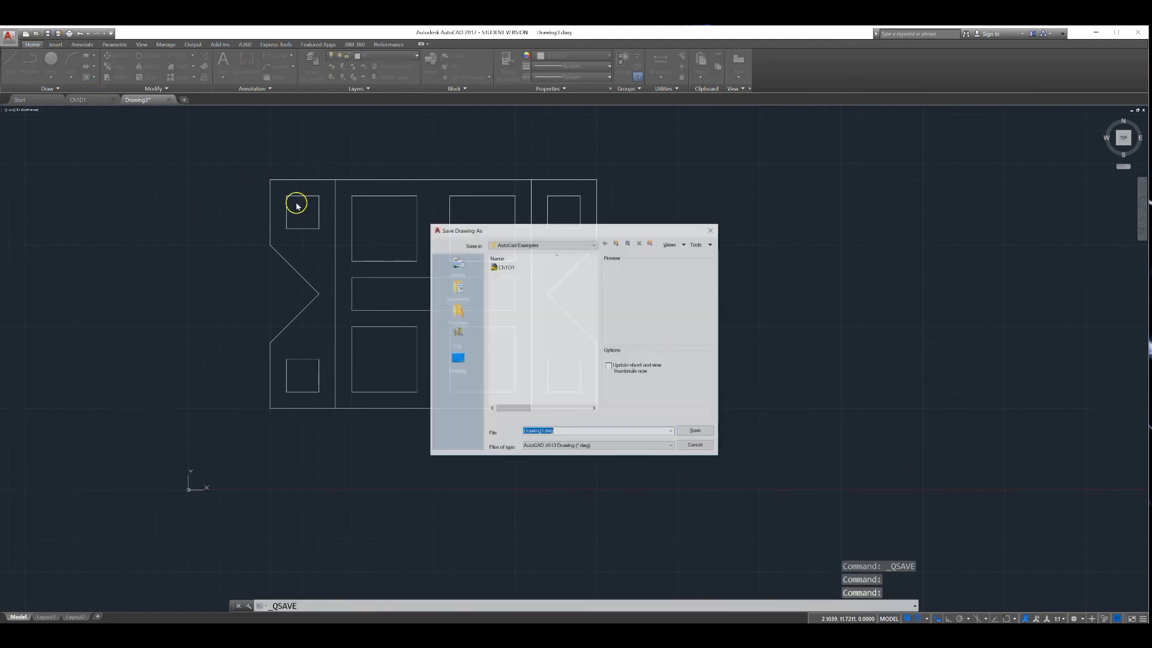
left_click(696, 431)
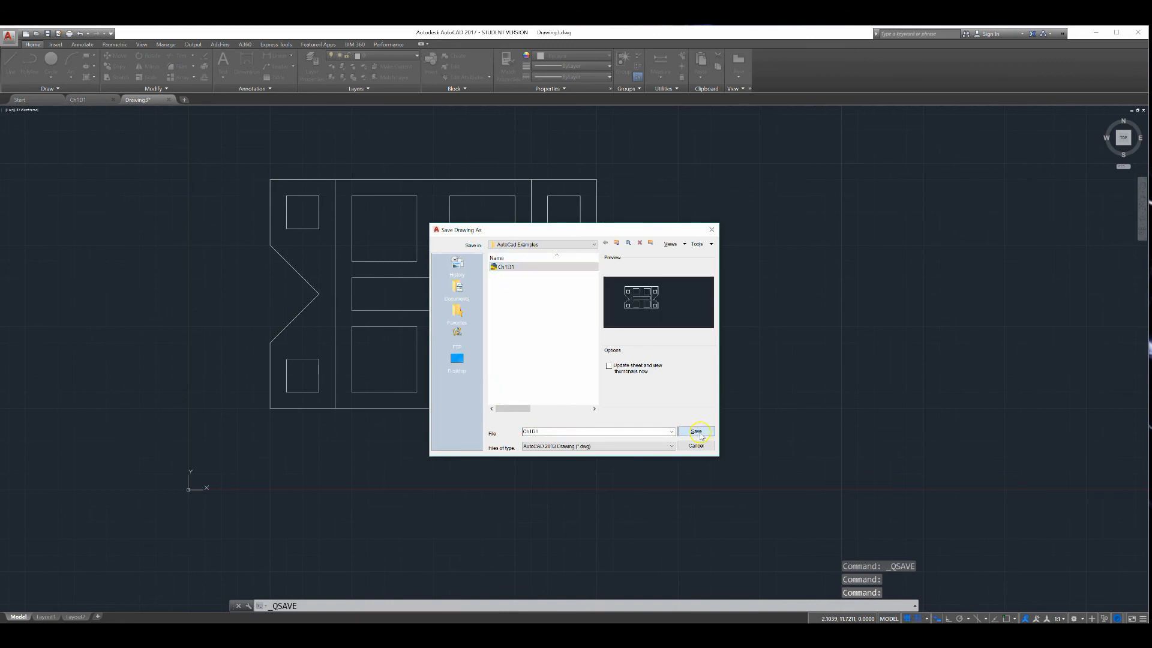
left_click(564, 369)
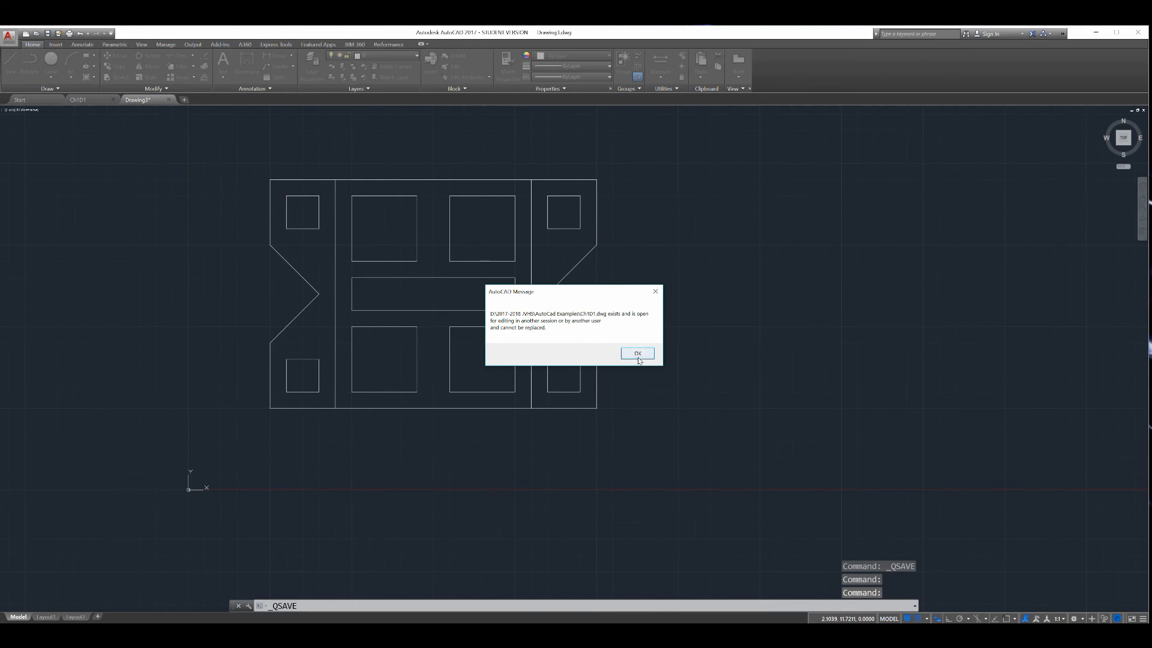
left_click(637, 354)
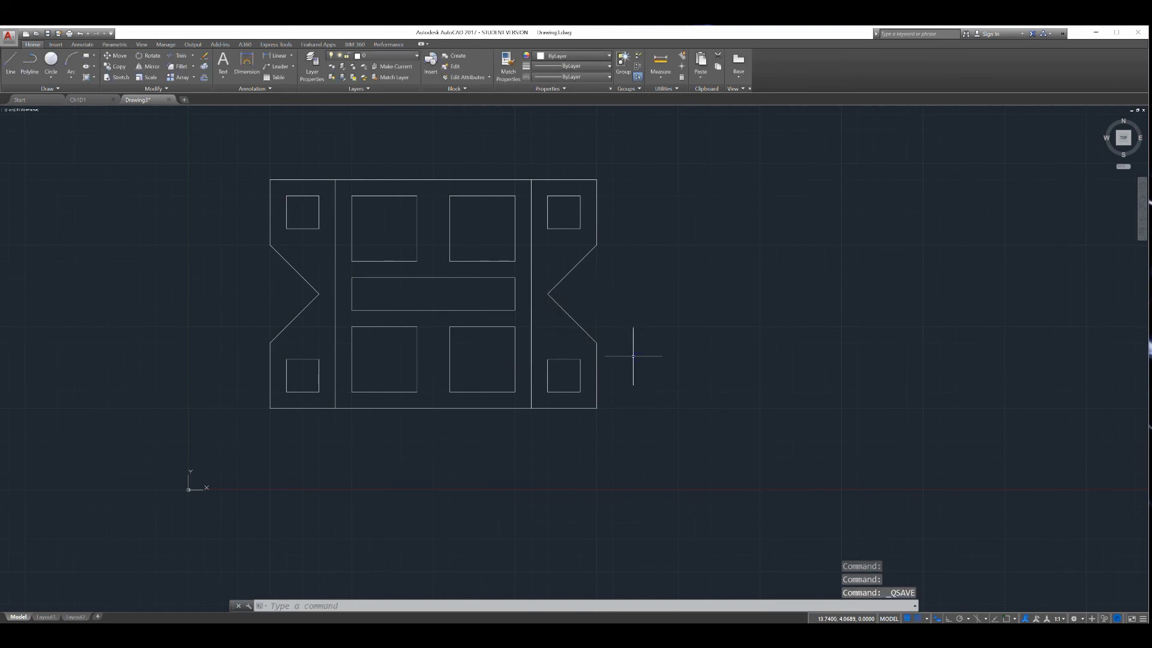